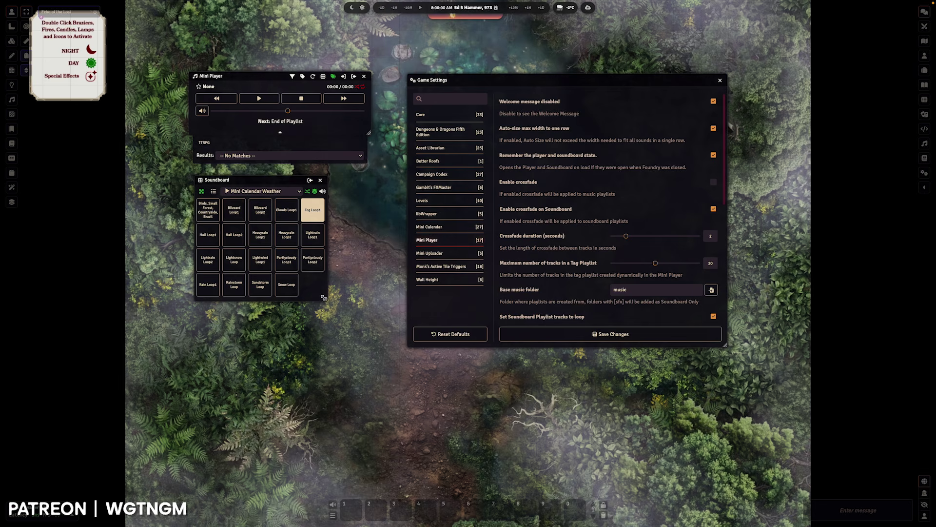
- Widen the Soundboard to six sounds per row and review the Mini Player's crossfade and tag playlist settings
drag(325, 298, 357, 299)
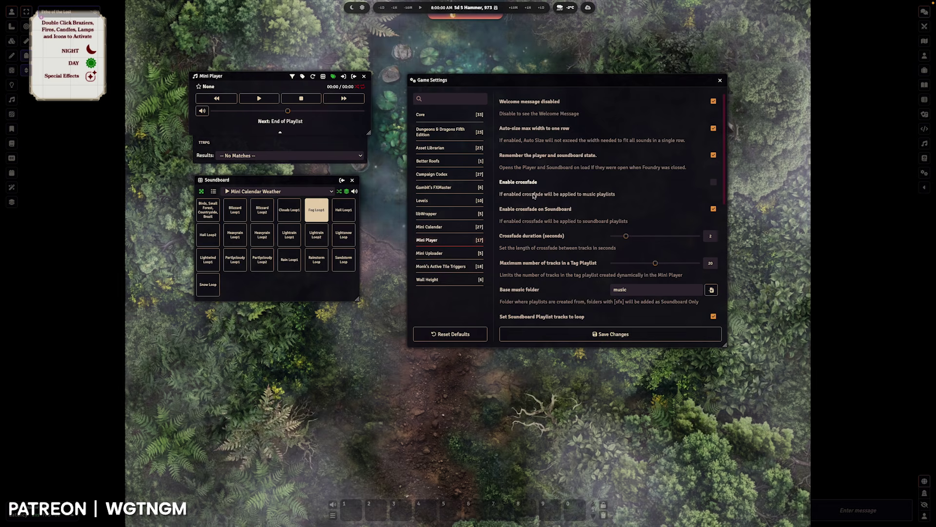
scroll(537, 194, down, 1)
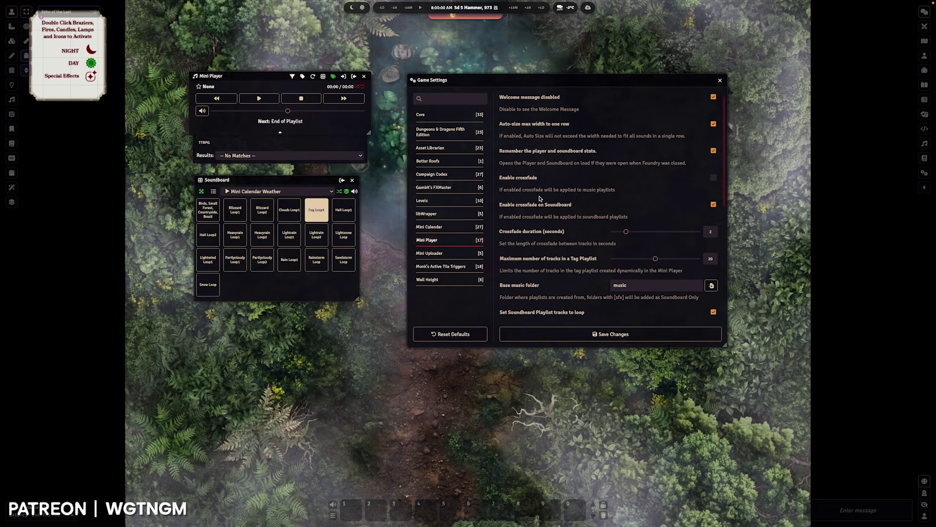
scroll(551, 202, down, 1)
scroll(532, 220, down, 4)
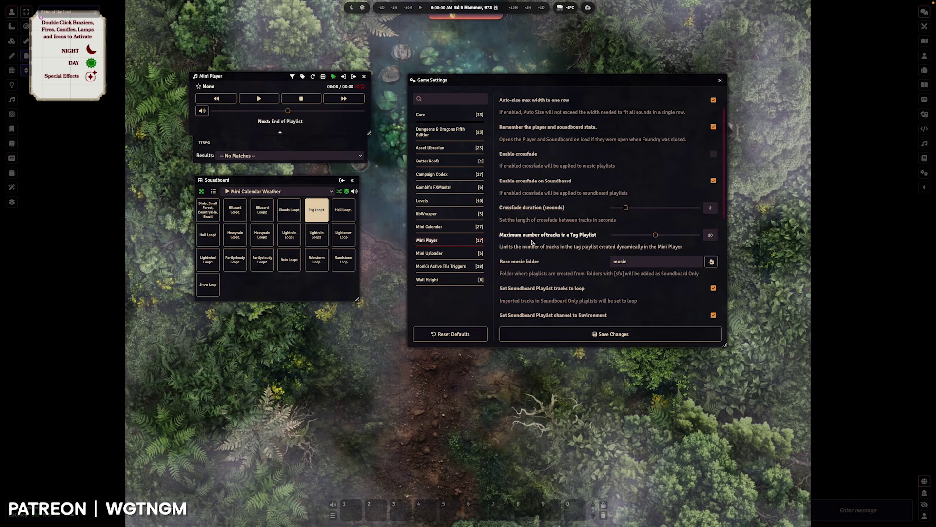
scroll(532, 242, down, 1)
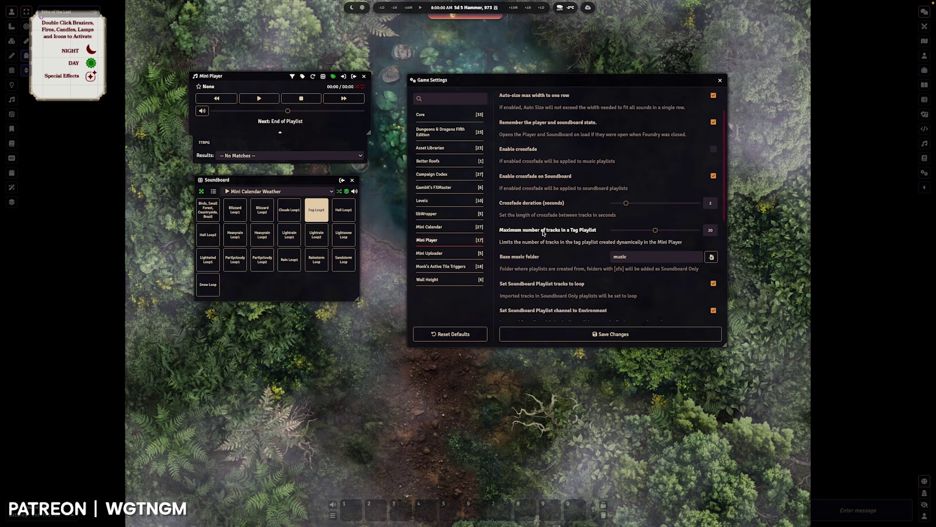
scroll(542, 232, down, 1)
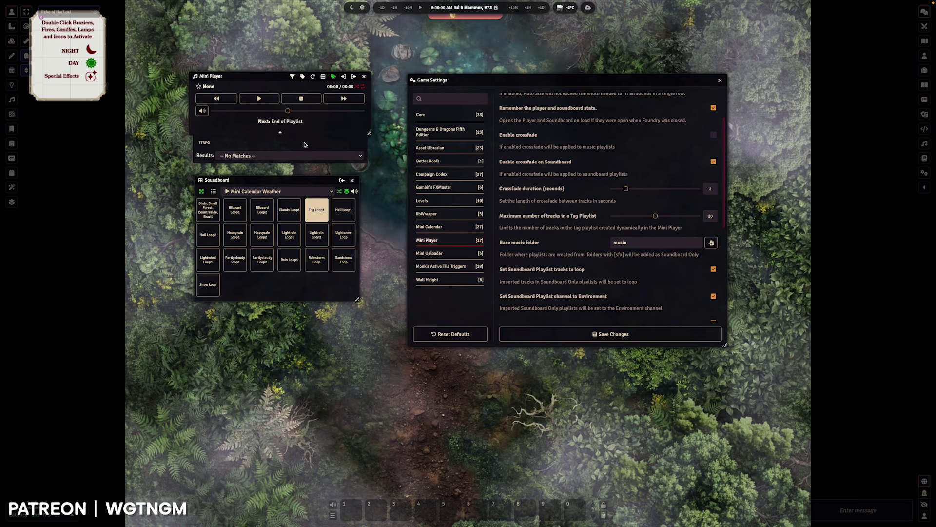
- Check the Results list in the TTRPG section of the Mini Player
click(266, 155)
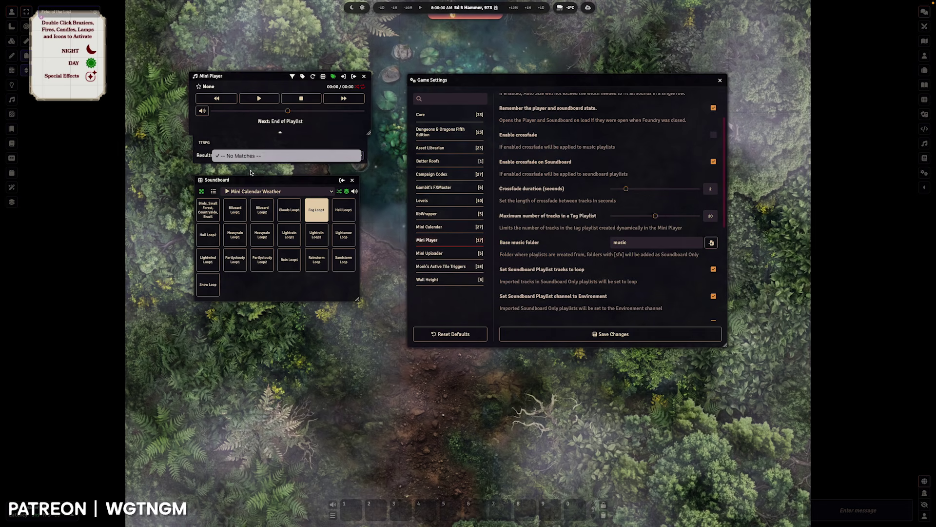
click(238, 159)
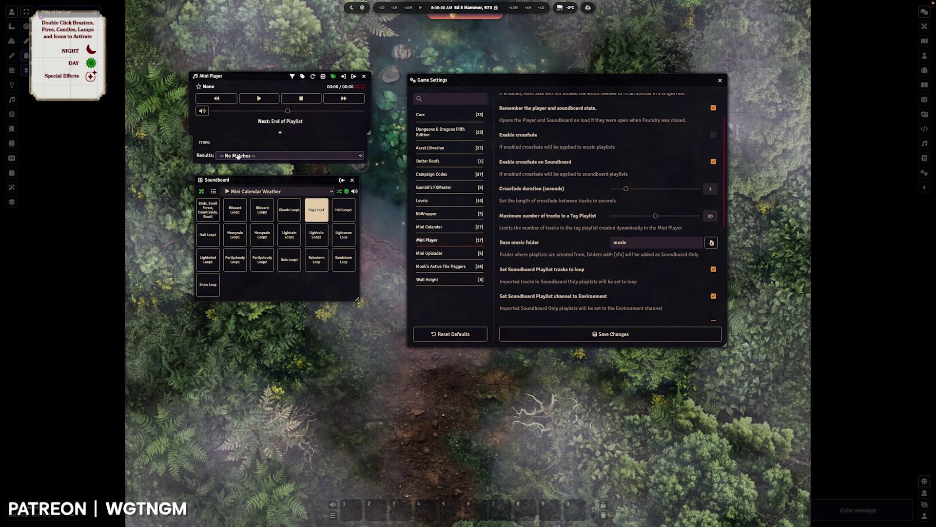
click(241, 159)
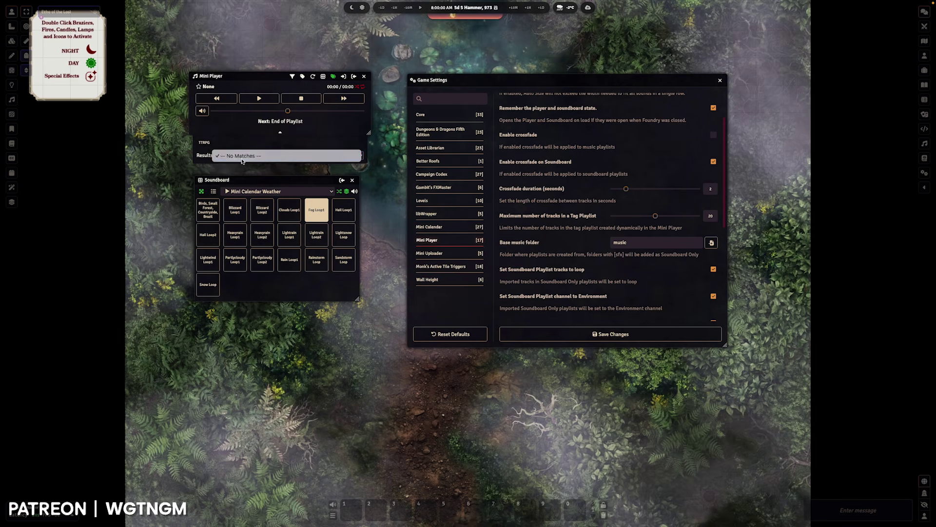
click(268, 156)
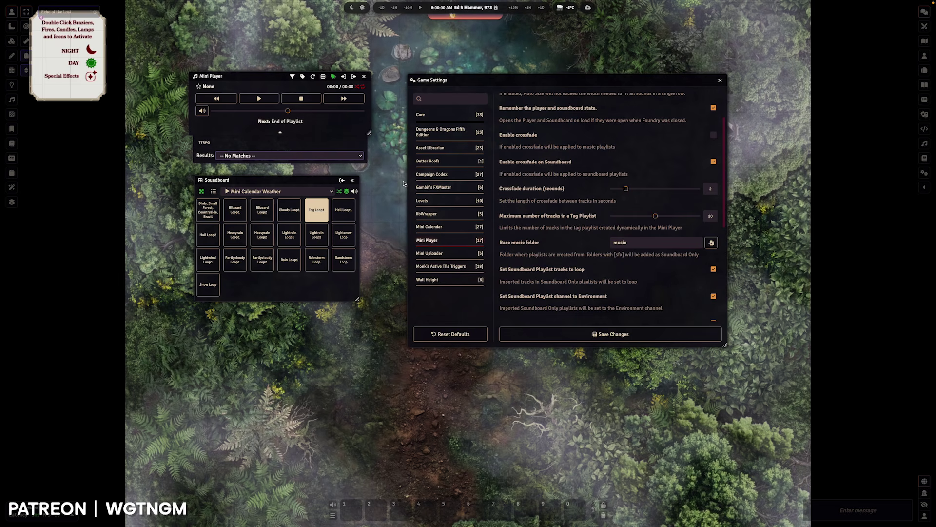
- Inspect the subfolders of the base music folder in the Folder Browser and shift the Soundboard clear of it
scroll(609, 225, down, 1)
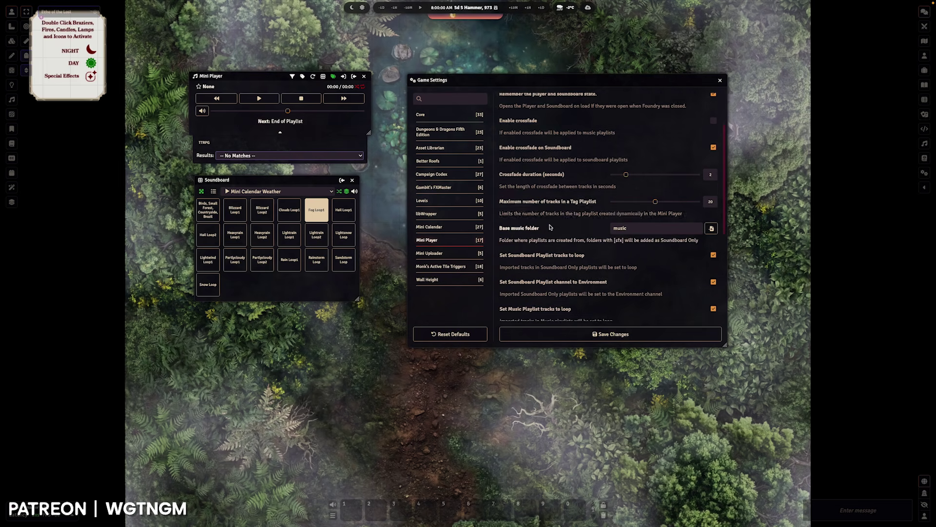
click(711, 228)
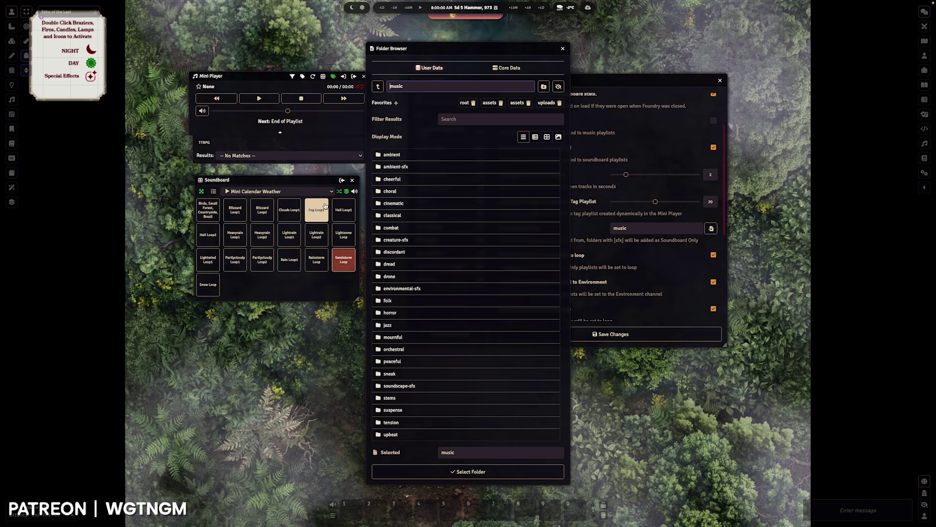
drag(218, 180, 190, 177)
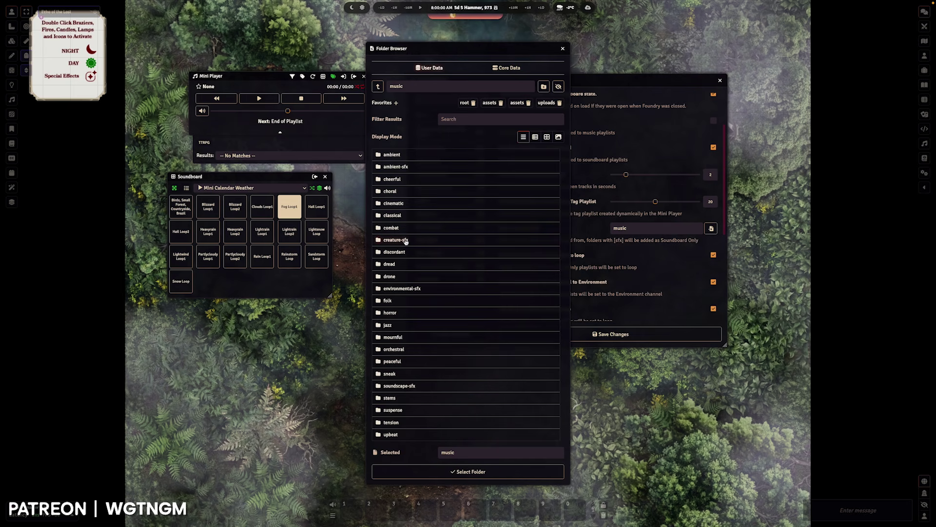
click(561, 48)
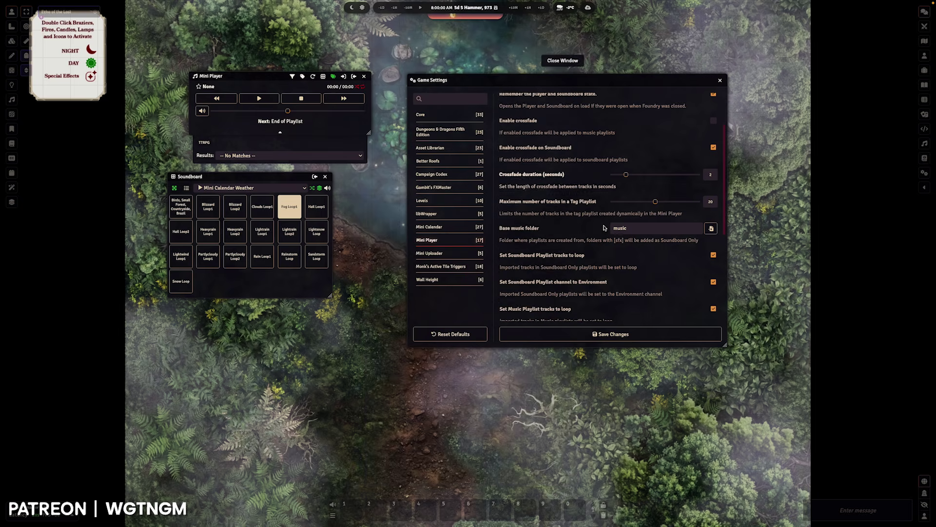
- Review the remaining Mini Player settings, from Soundboard and music looping through playback stopping and TTRPG Music linking to the docking options
scroll(547, 244, down, 1)
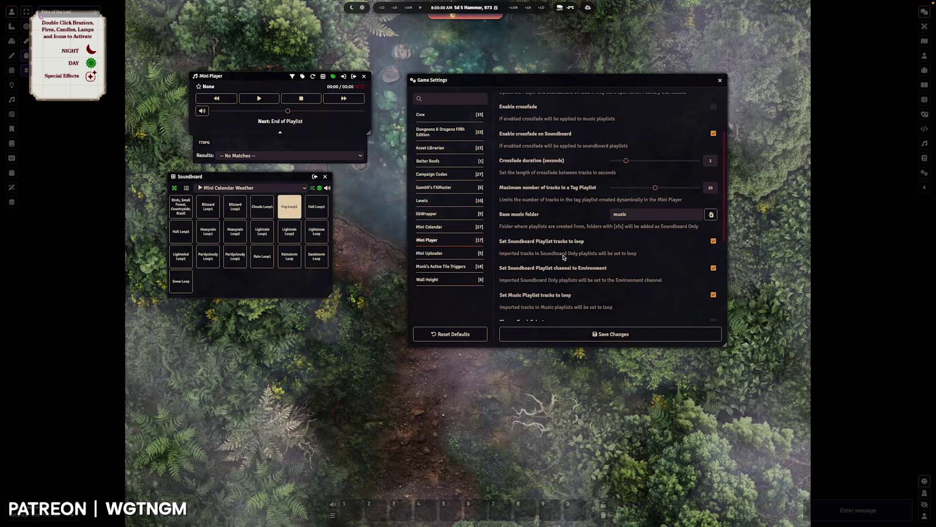
scroll(538, 247, down, 1)
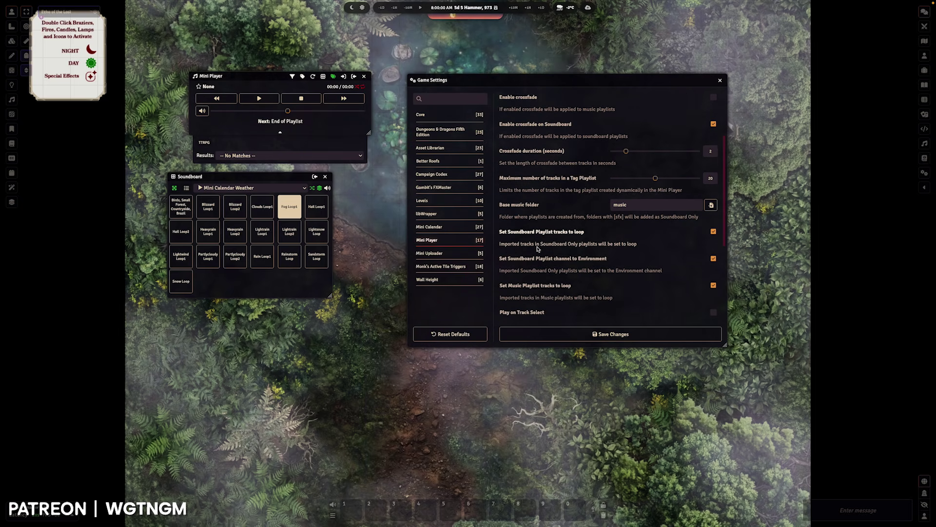
scroll(539, 247, down, 1)
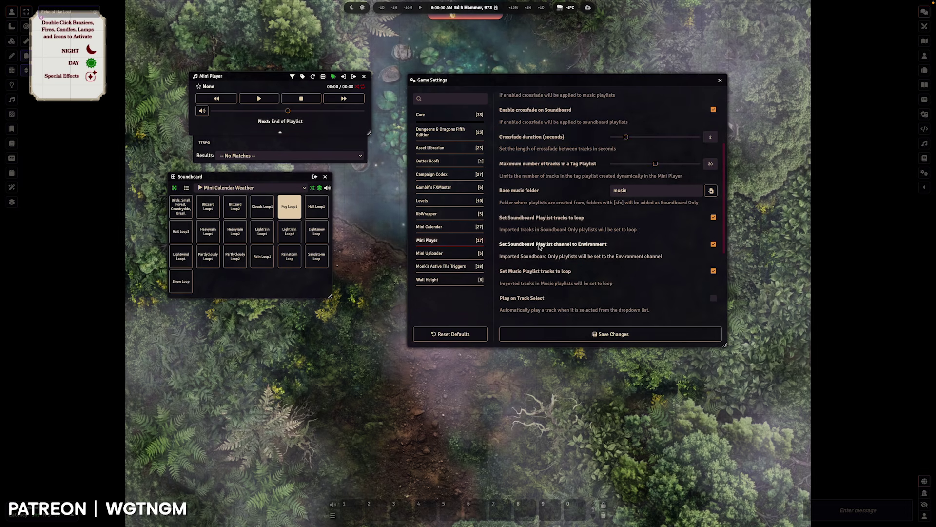
scroll(551, 248, down, 1)
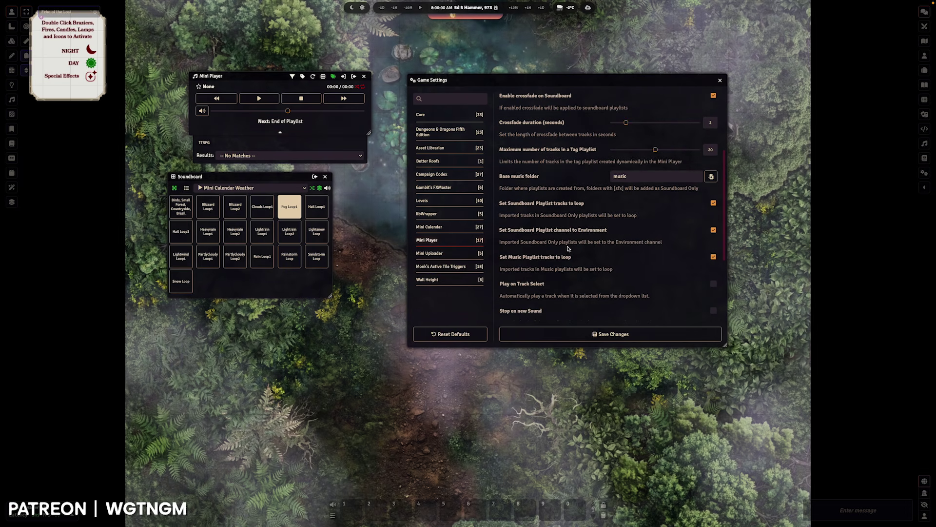
scroll(571, 257, down, 1)
scroll(571, 258, down, 1)
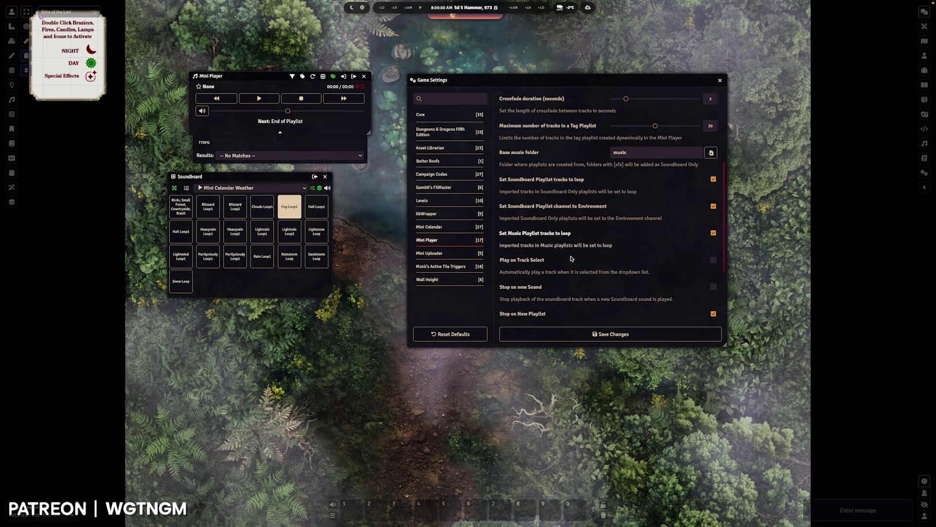
scroll(572, 258, down, 1)
scroll(572, 259, down, 1)
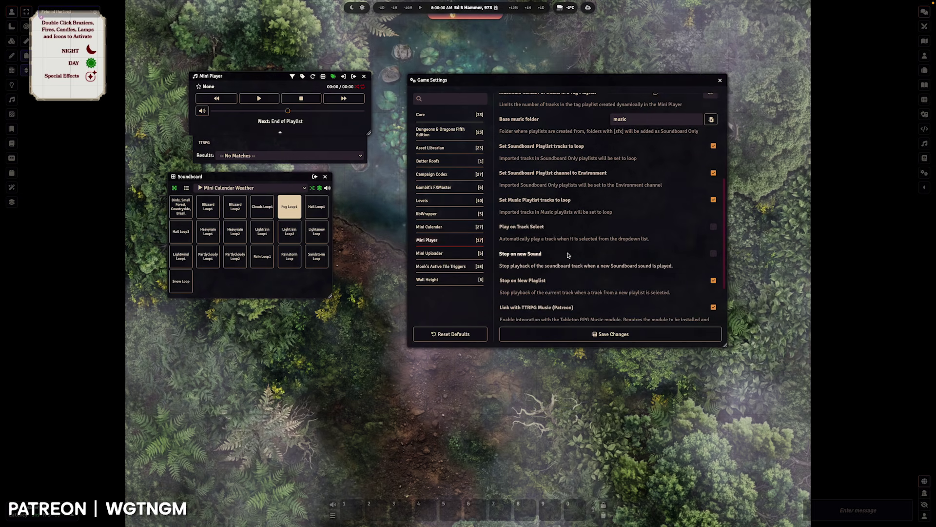
scroll(543, 251, down, 1)
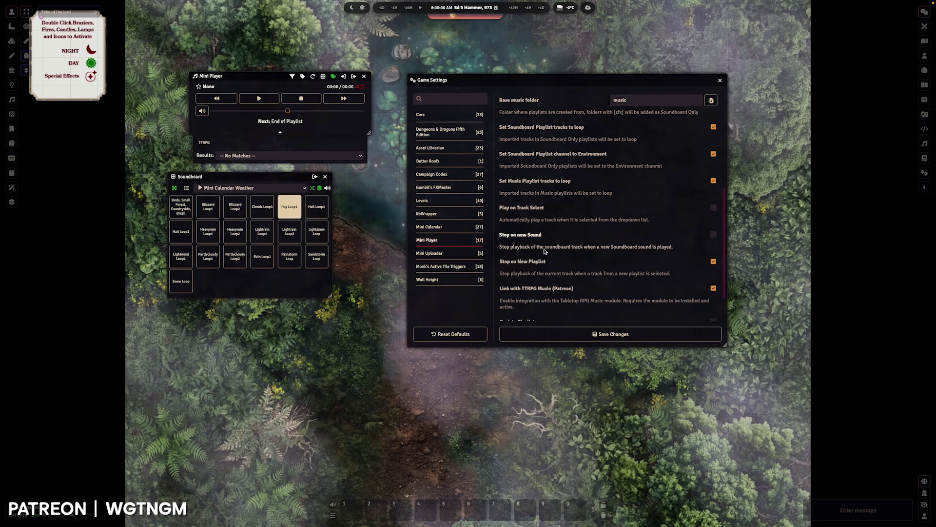
scroll(538, 257, down, 1)
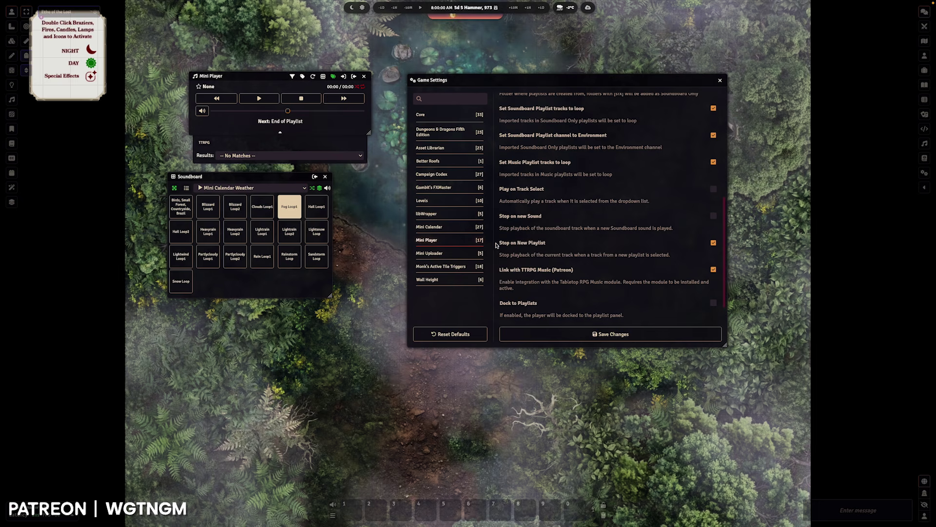
scroll(564, 265, down, 1)
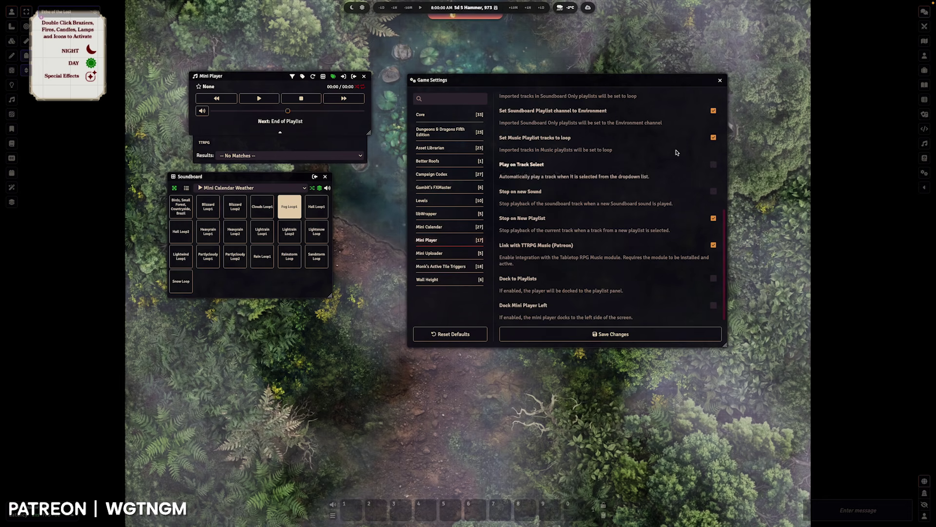
- Close the game settings and move the Mini Player beside the Soundboard
click(720, 81)
drag(256, 82, 420, 181)
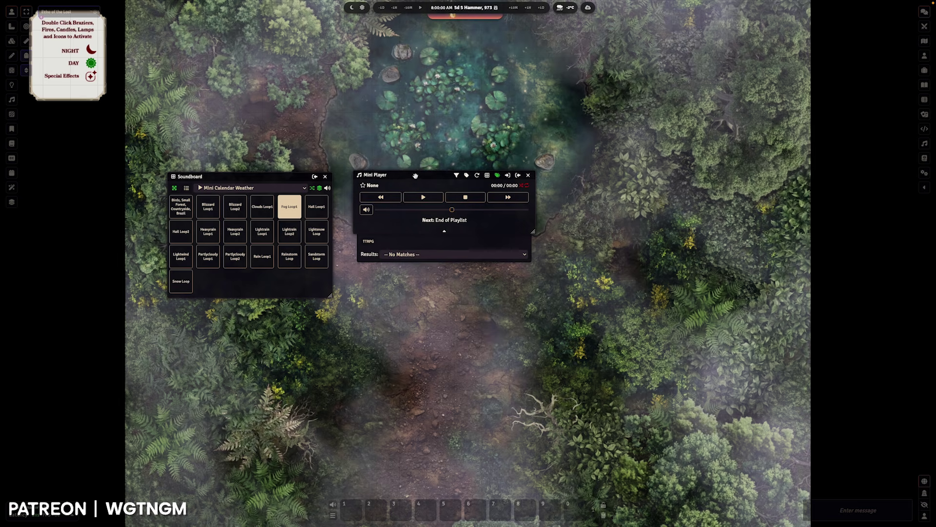
- Show the world's playlists and add playlists from the base music folder
click(924, 142)
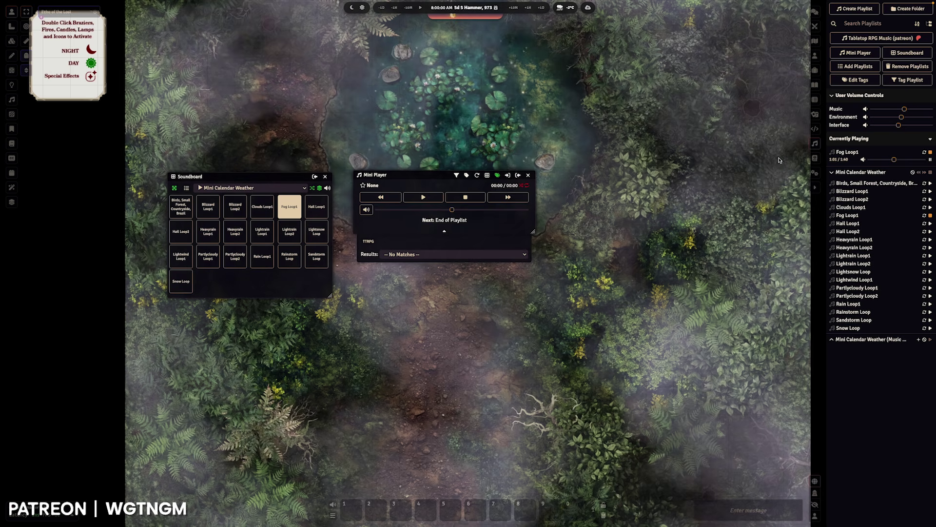
mouse_move(856, 109)
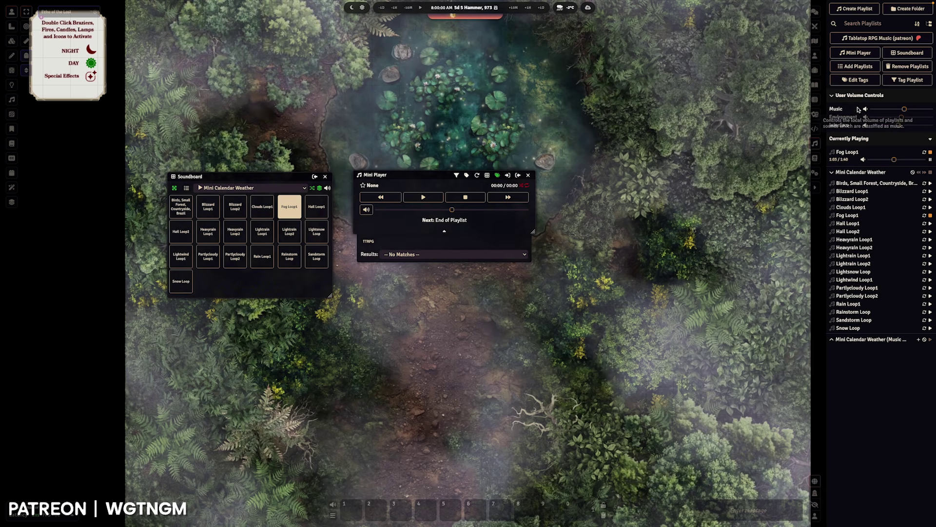
click(861, 69)
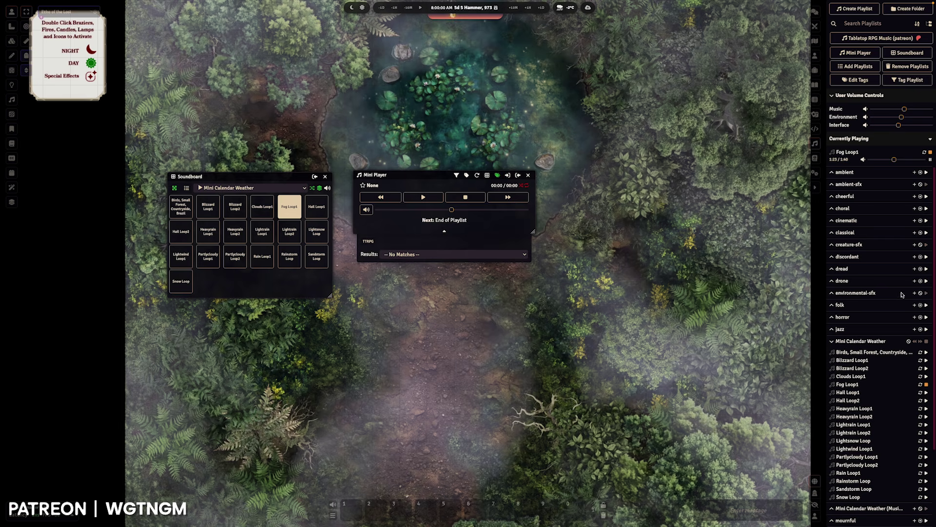
- Examine the environmental-sfx playlist's configuration and the playlists selectable in the Soundboard
right_click(835, 295)
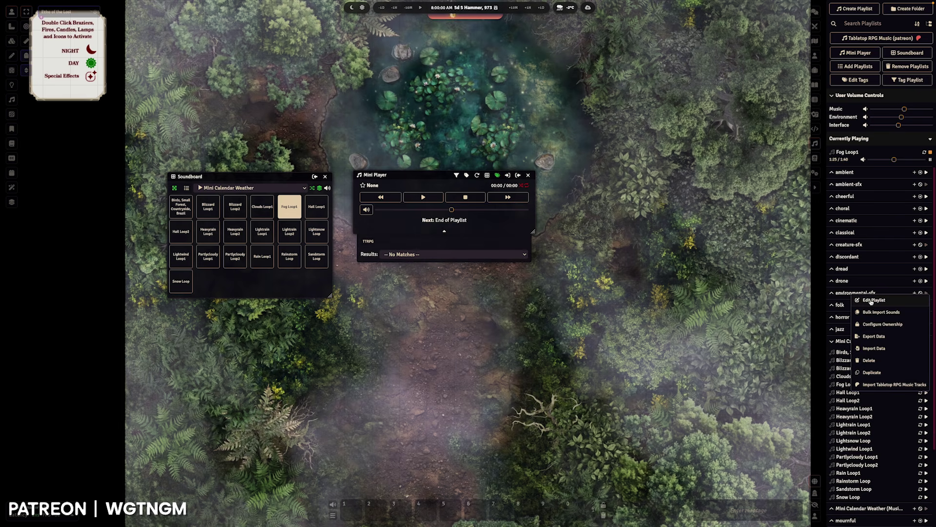
click(871, 300)
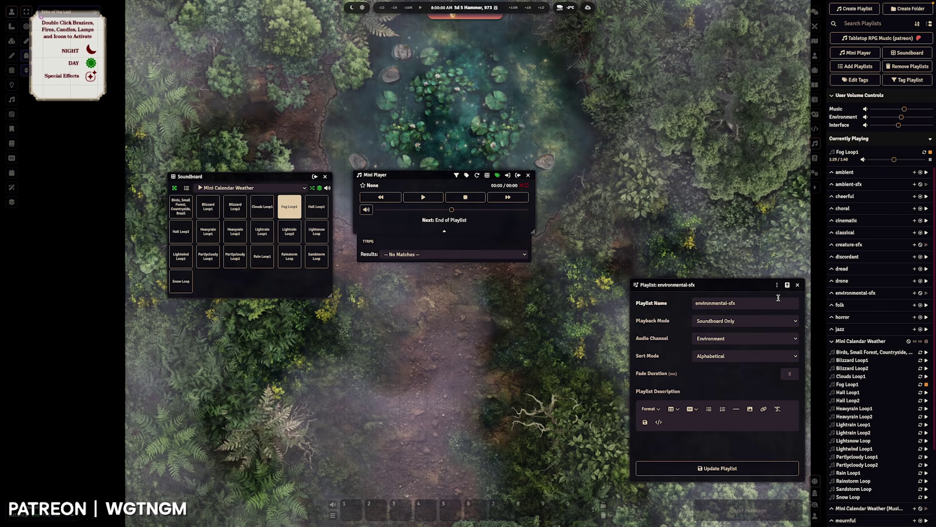
click(797, 285)
click(260, 189)
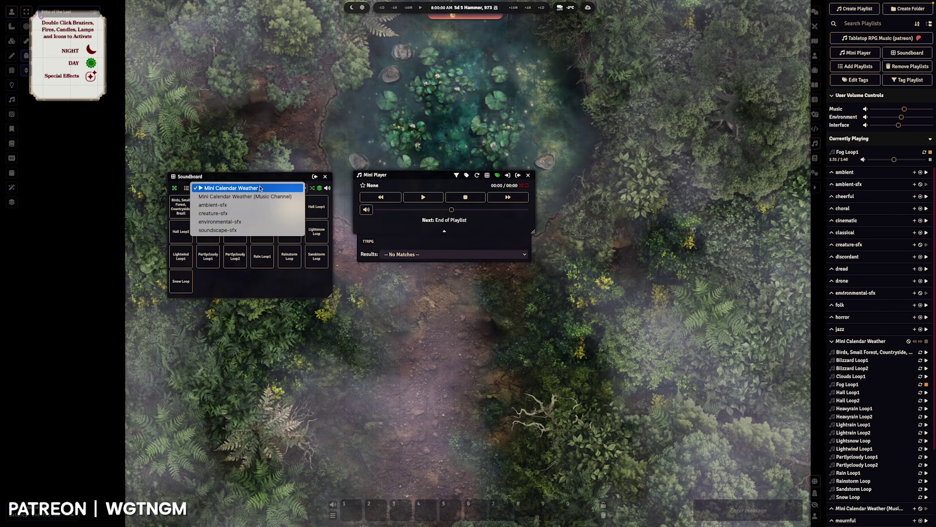
click(276, 281)
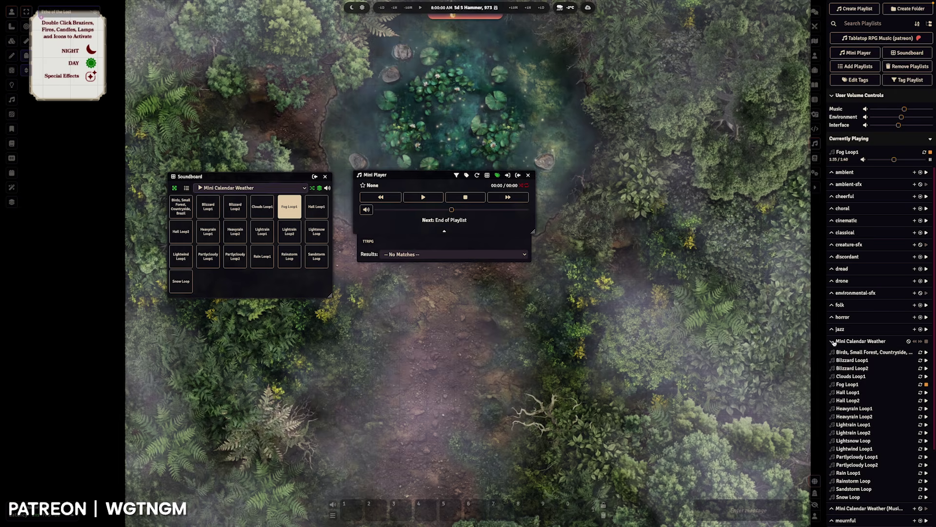
- Collapse the Mini Calendar Weather playlist and remove all imported playlists
click(838, 342)
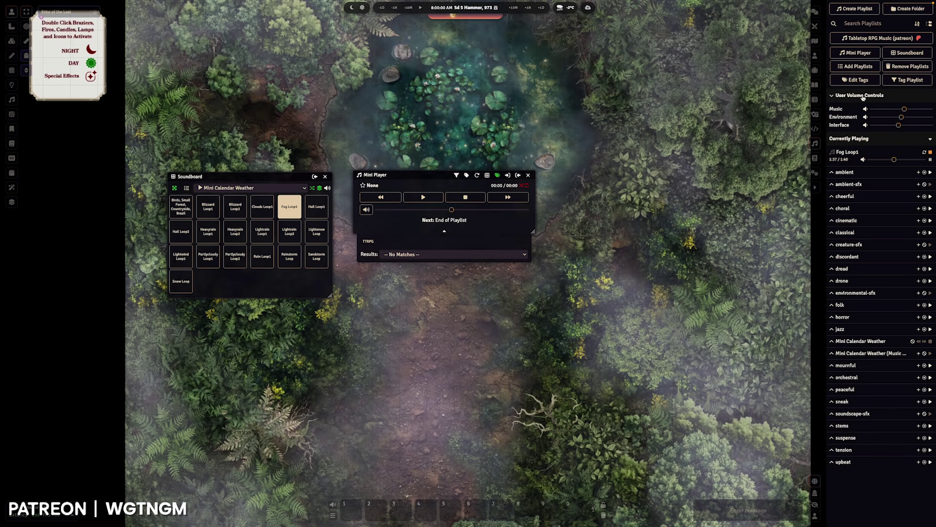
click(886, 68)
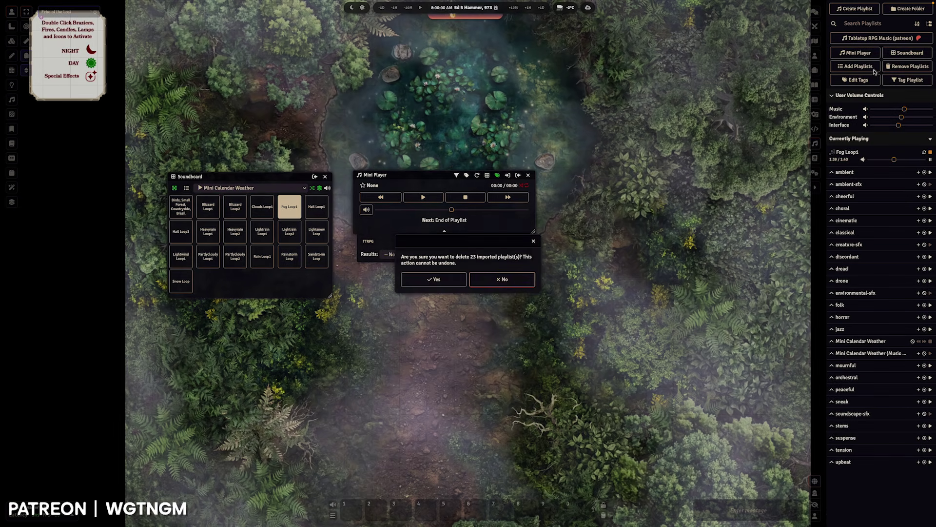
click(435, 279)
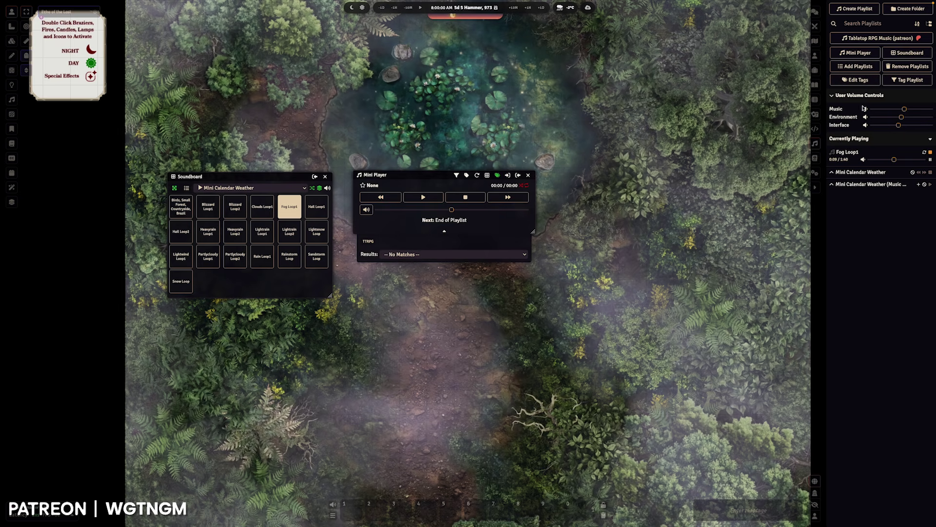
- Add the playlists from the base music folder again and open the track tag editor
click(854, 66)
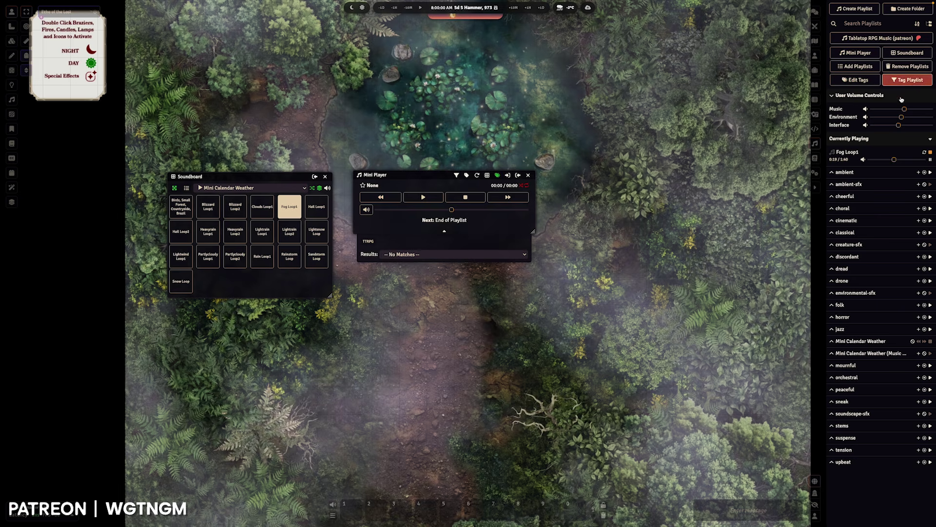
click(846, 81)
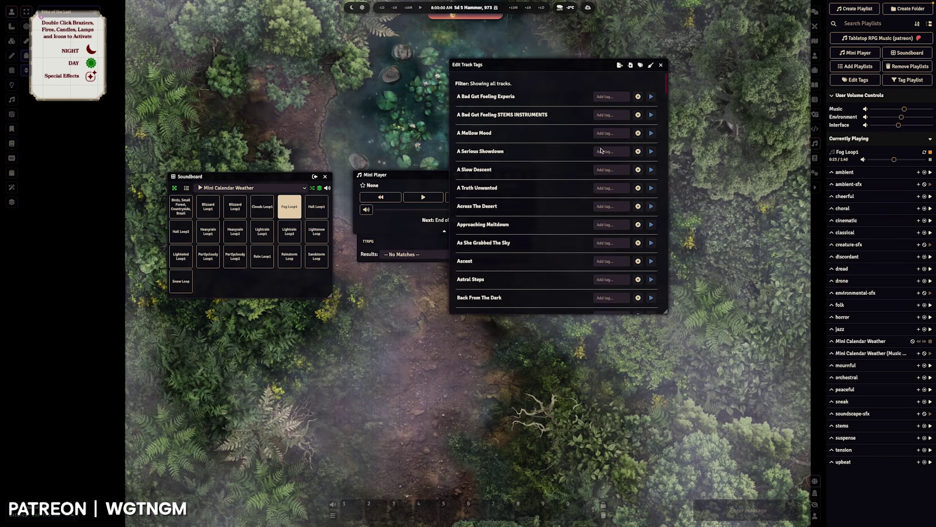
- Enlarge the Edit Track Tags window and look through the full list of tracks
drag(666, 311, 760, 428)
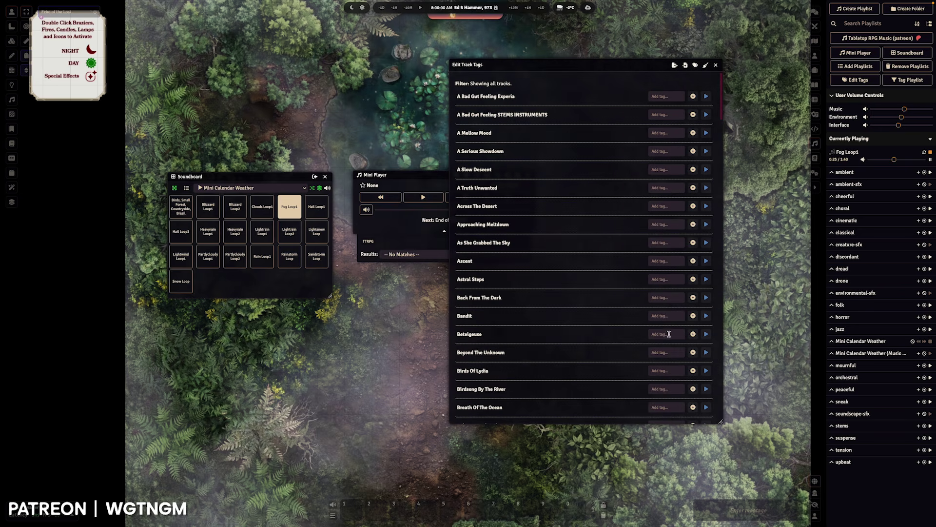
scroll(597, 186, down, 6)
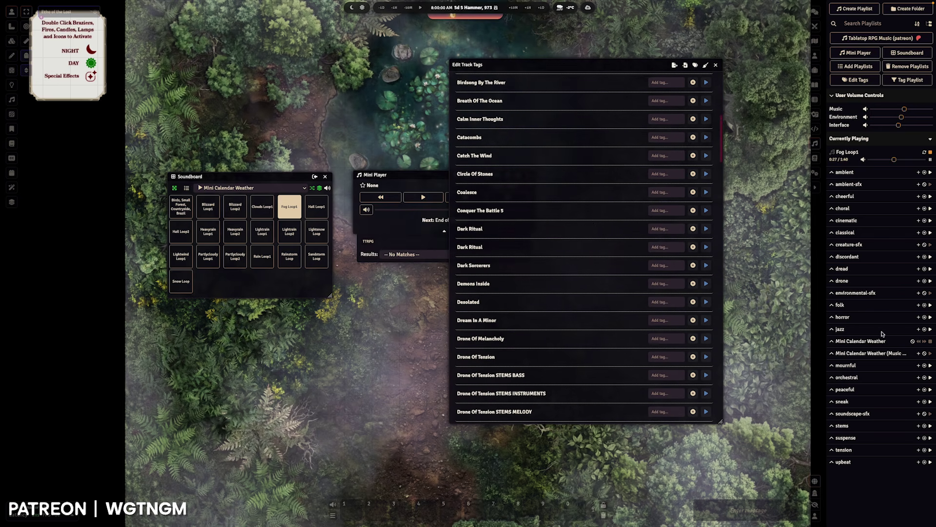
scroll(583, 191, down, 15)
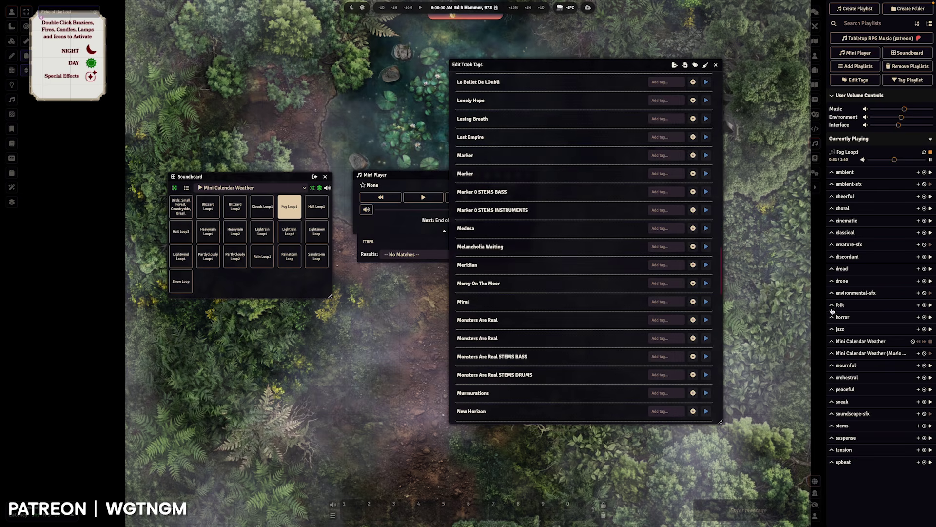
scroll(580, 246, down, 2)
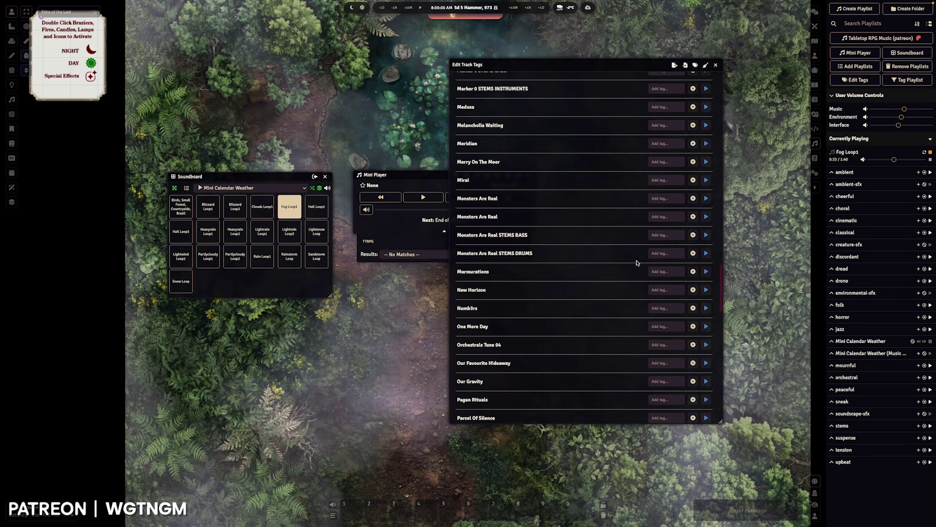
scroll(600, 273, down, 2)
scroll(575, 232, up, 20)
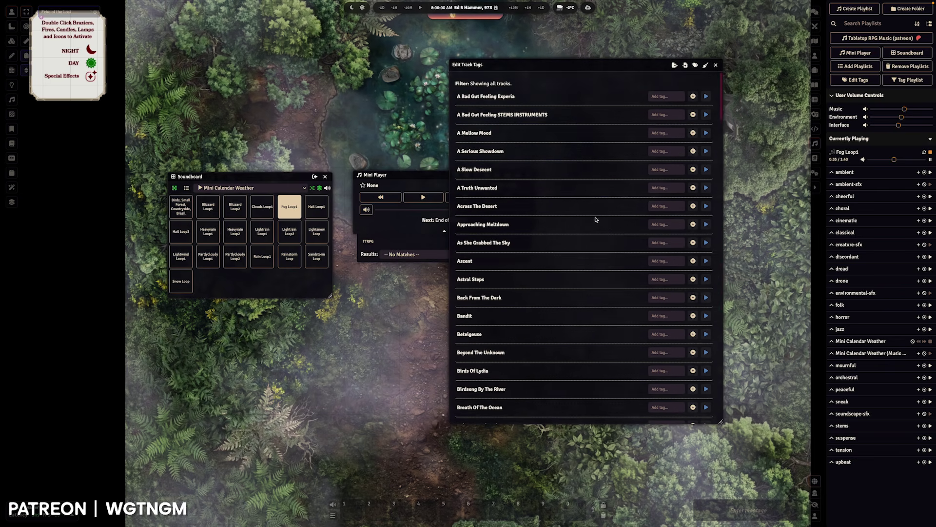
- Import the track tags from mini-player-tags-export.json, choosing Replace All
click(661, 97)
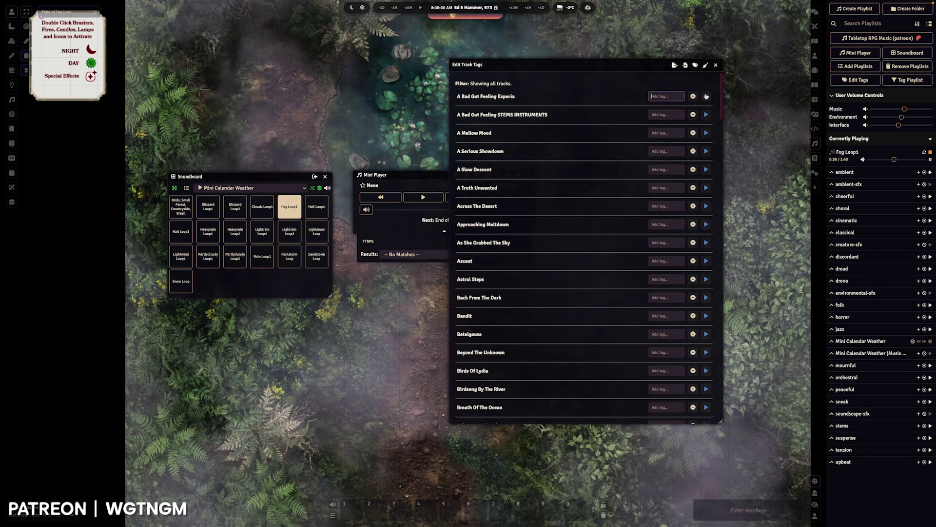
click(684, 66)
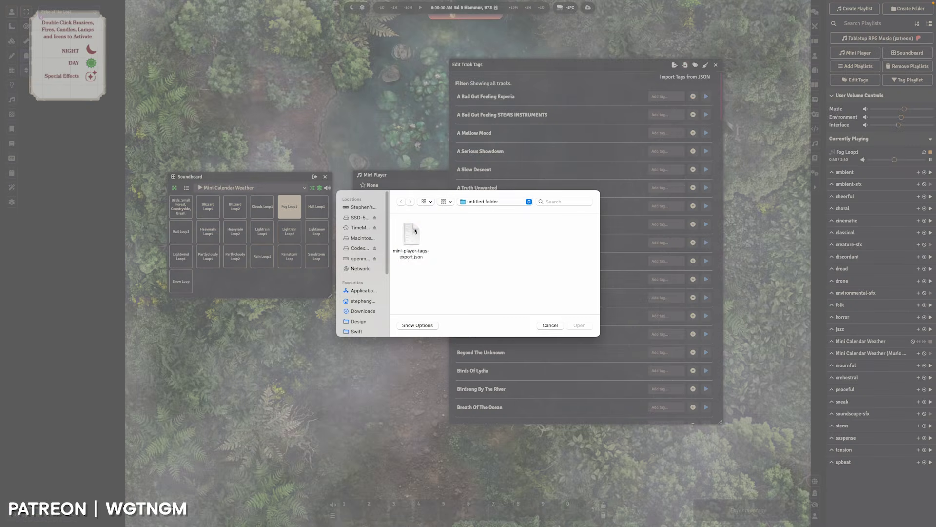
double_click(414, 231)
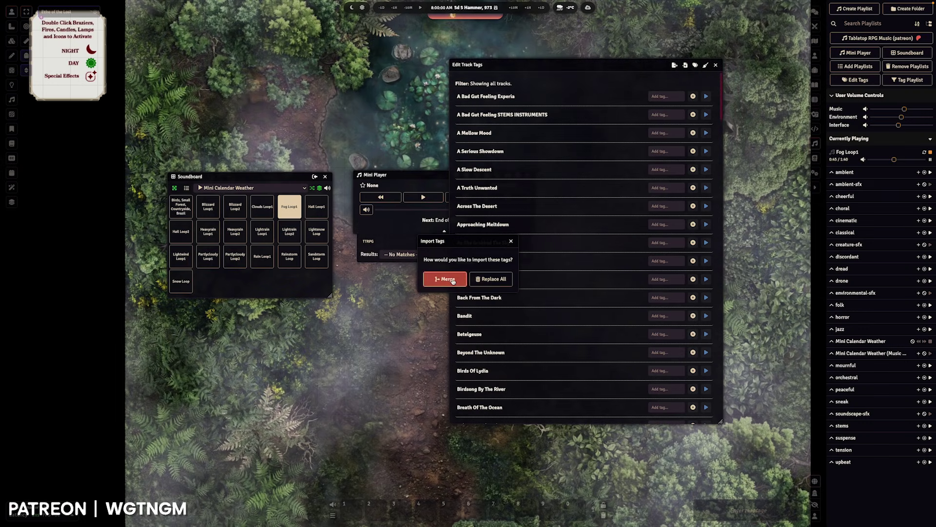
click(490, 279)
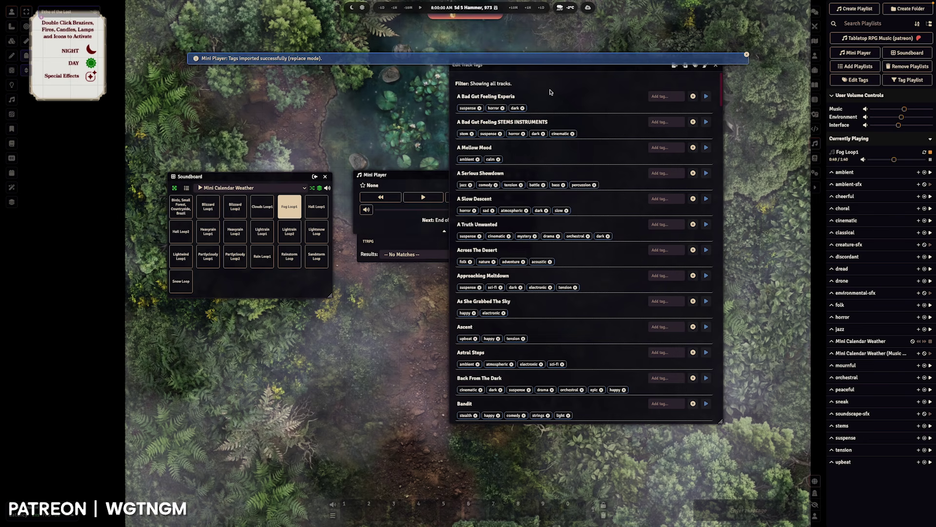
- Review the imported tags across the track list and the tags selectable for Catch The Wind
scroll(549, 92, down, 20)
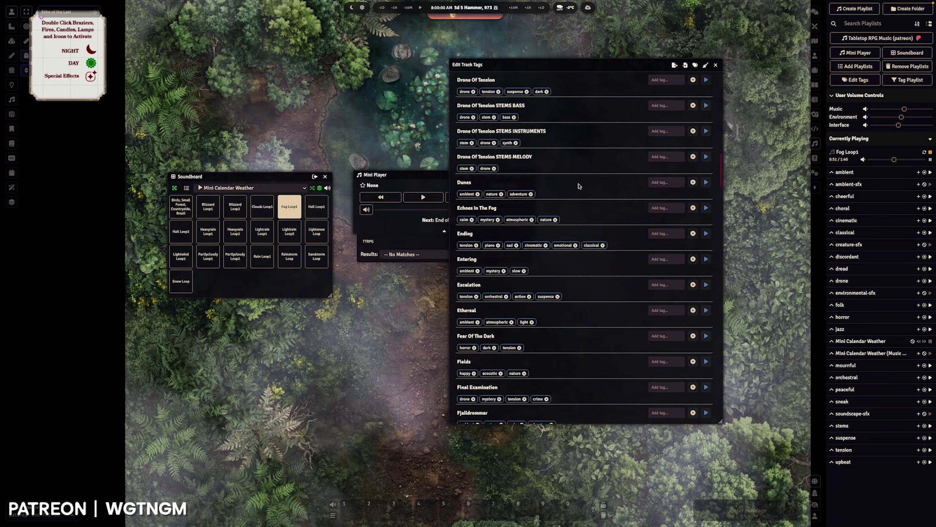
scroll(508, 341, down, 15)
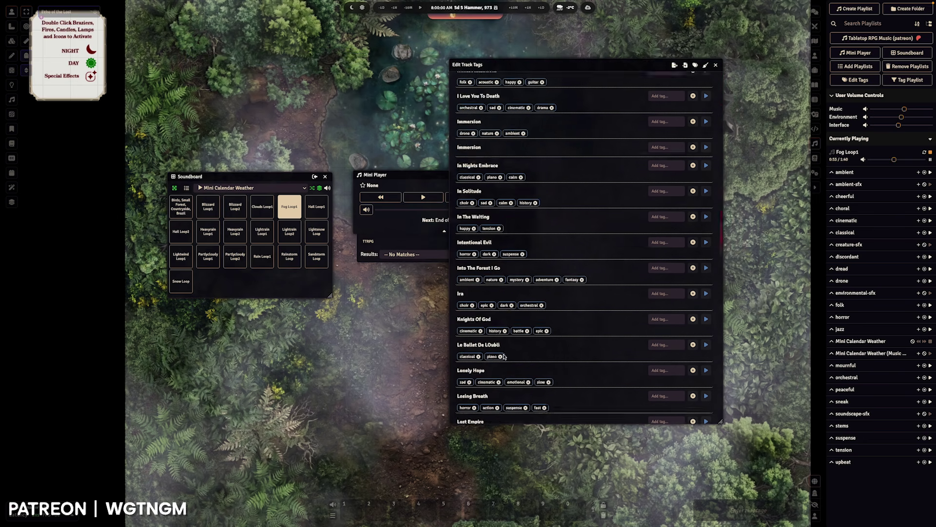
scroll(564, 255, up, 18)
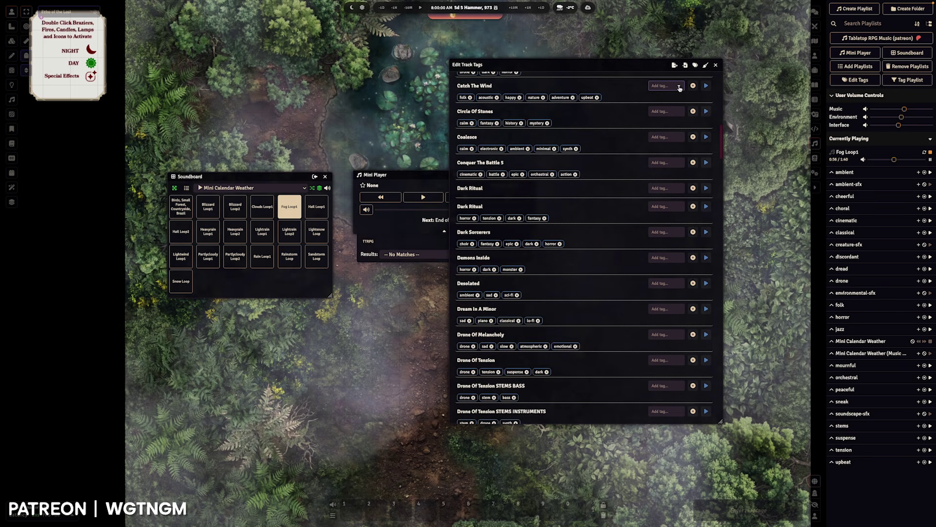
click(679, 87)
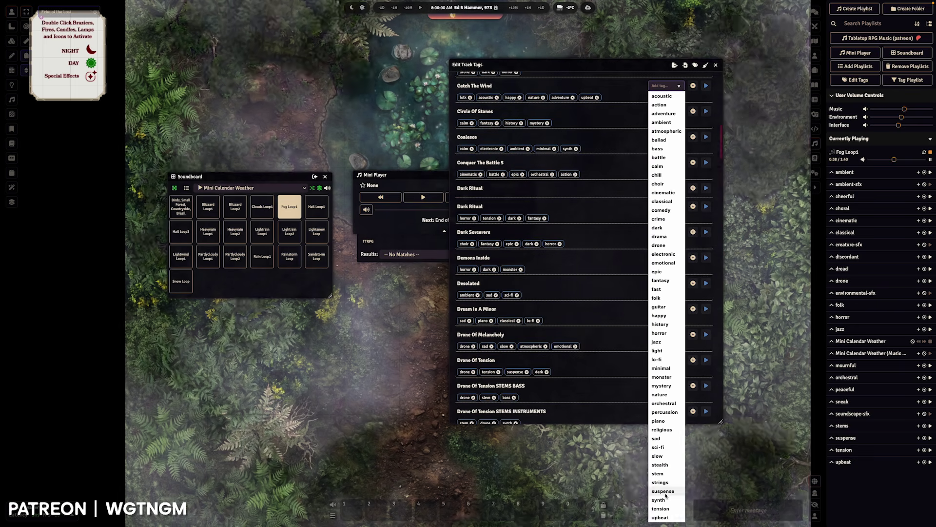
scroll(636, 97, up, 12)
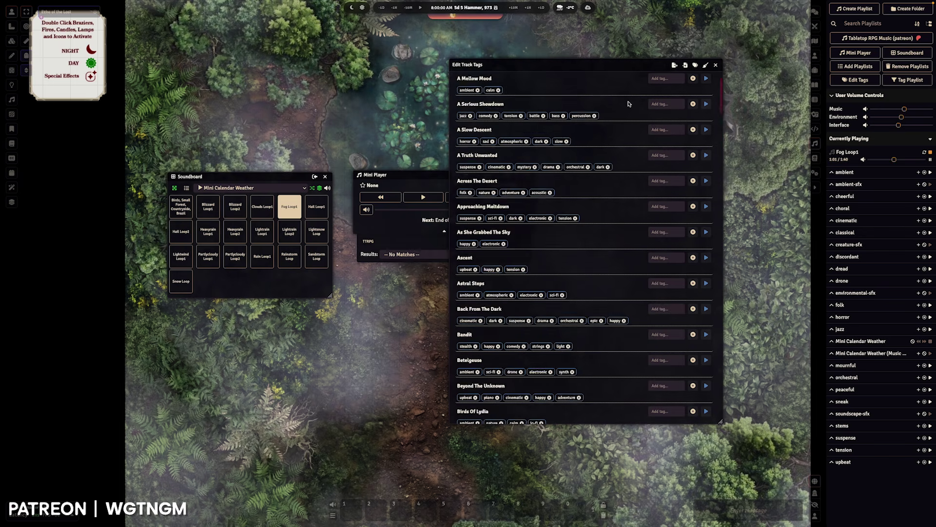
- Show only untagged tracks, add the horror tag to Dark Ritual and close the tag editor
click(695, 65)
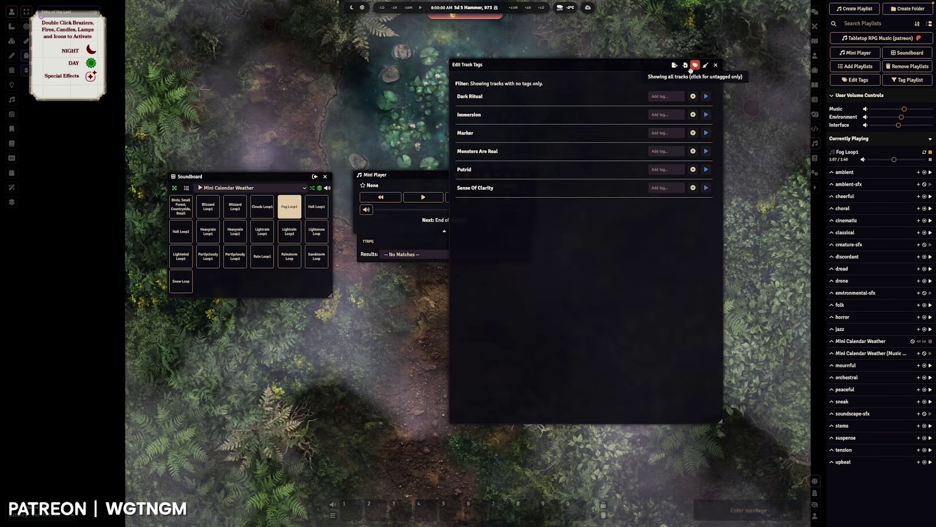
click(666, 96)
text(h)
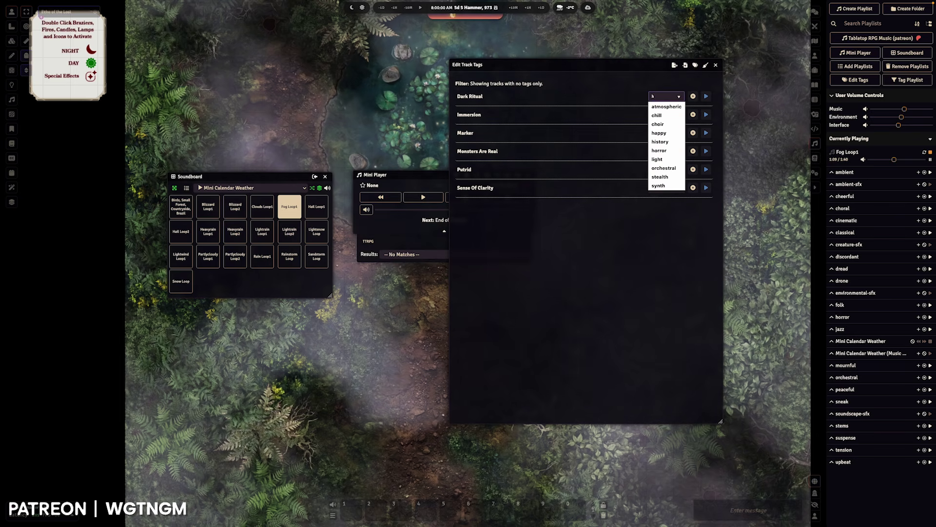
click(659, 150)
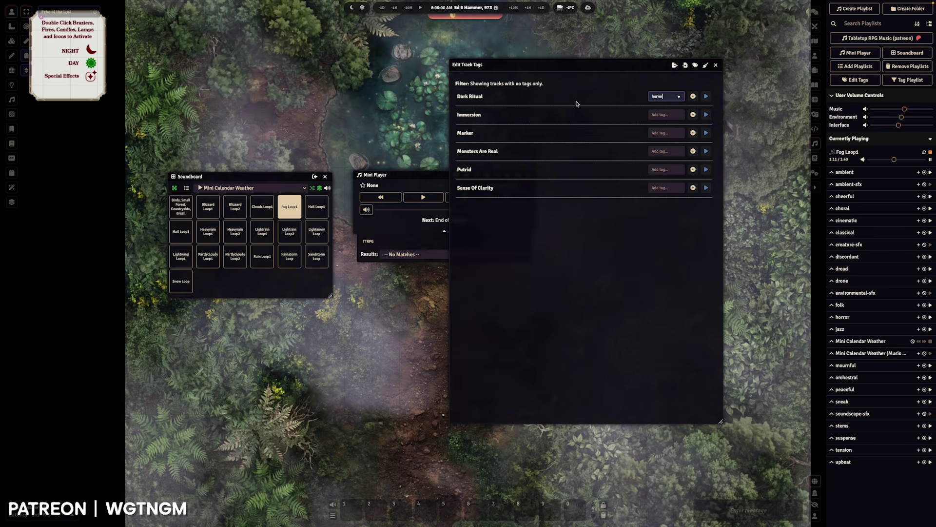
key(Return)
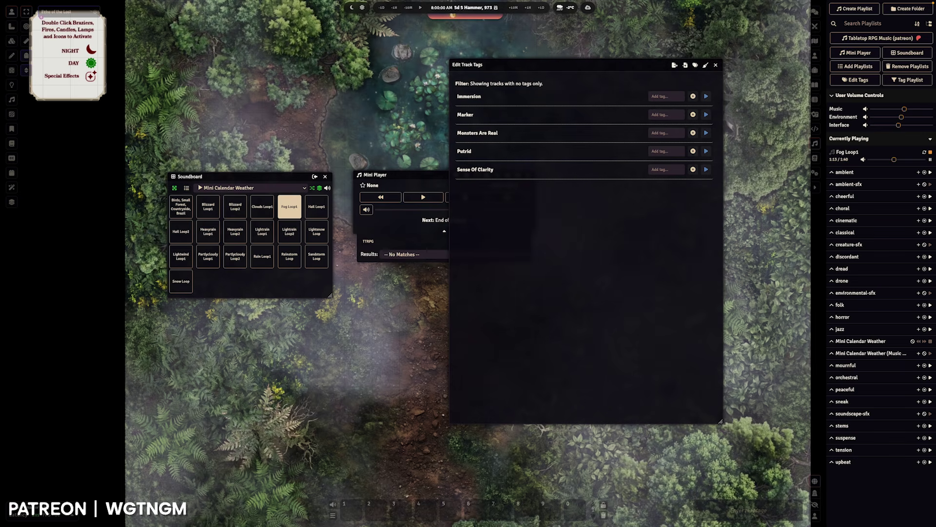
click(715, 65)
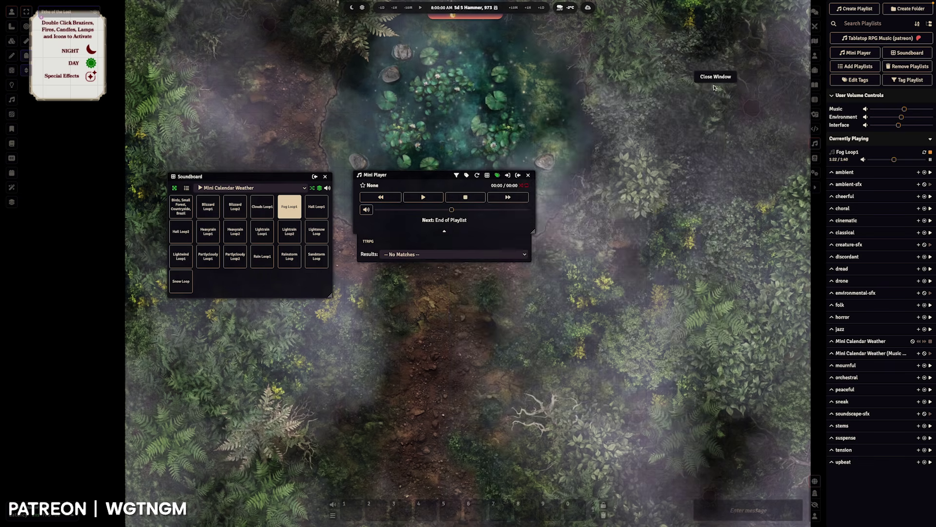
- Open and enlarge the Create Playlist from Tags window and filter the tracks by horror and atmospheric
click(901, 82)
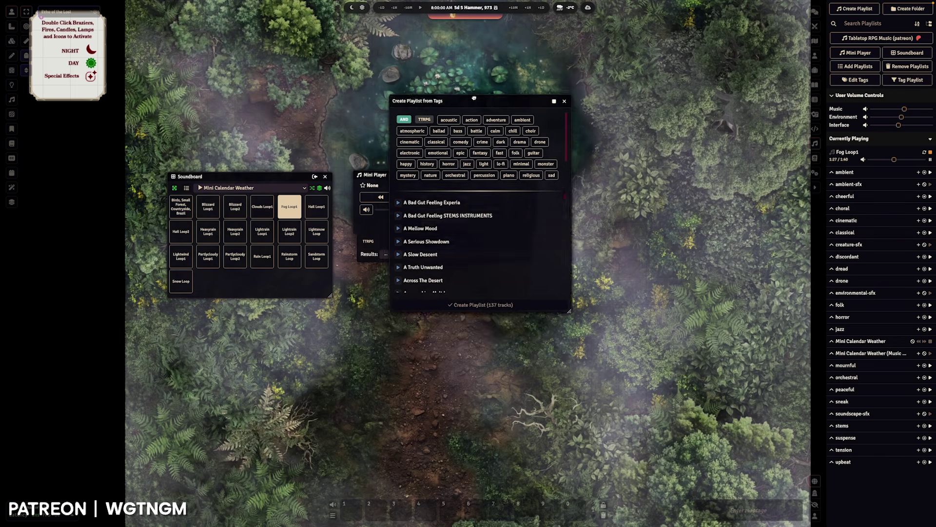
drag(568, 297, 658, 405)
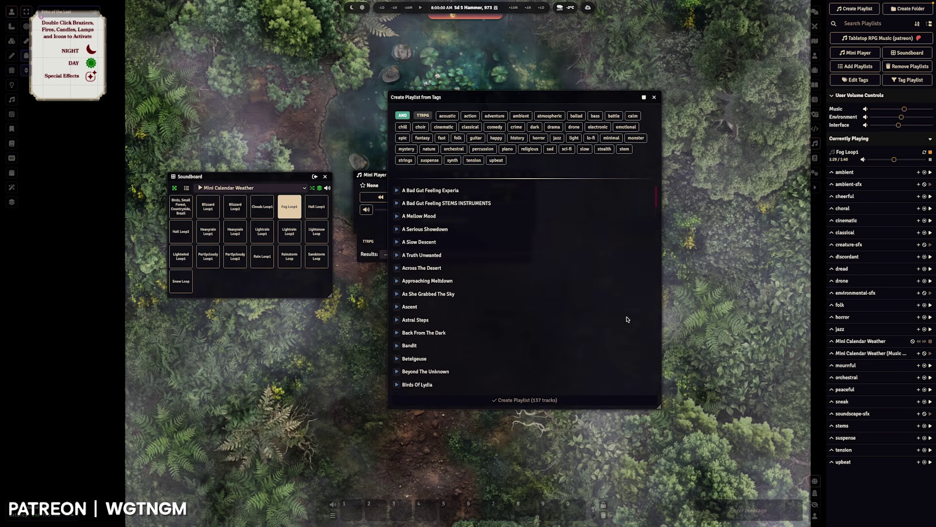
click(538, 138)
click(471, 117)
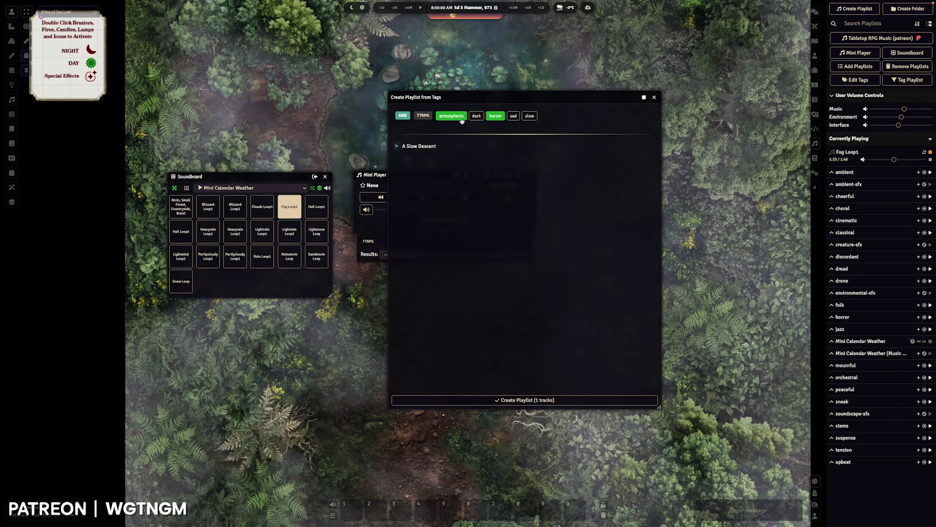
- Swap the atmospheric filter for action alongside horror and close the window without creating a playlist
click(461, 121)
click(498, 118)
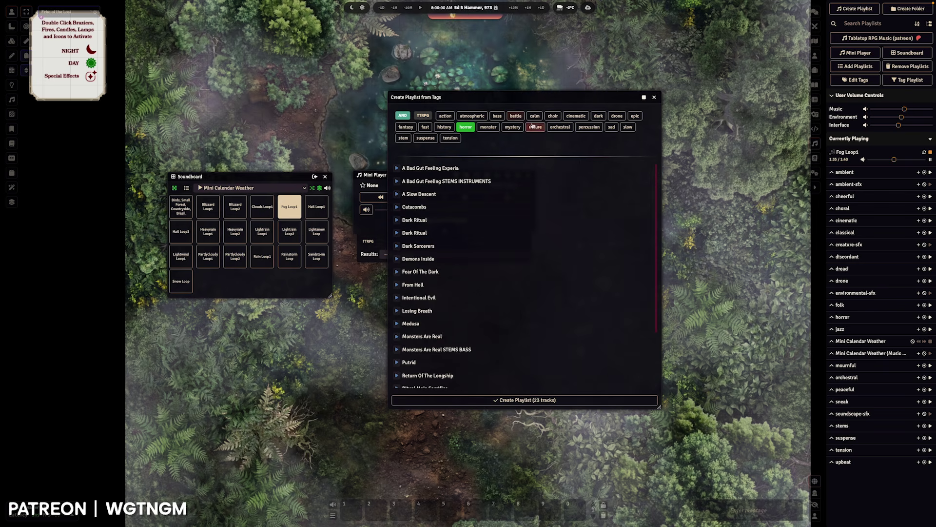
click(445, 115)
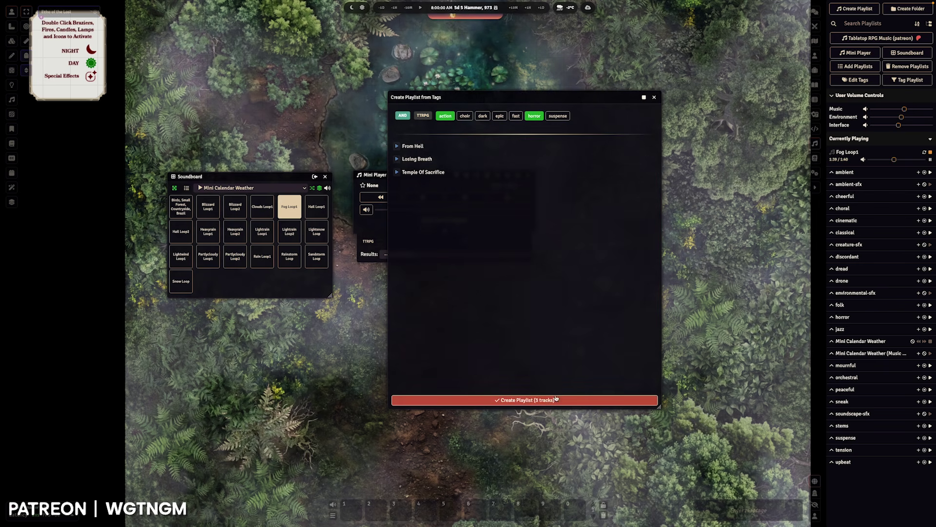
click(655, 97)
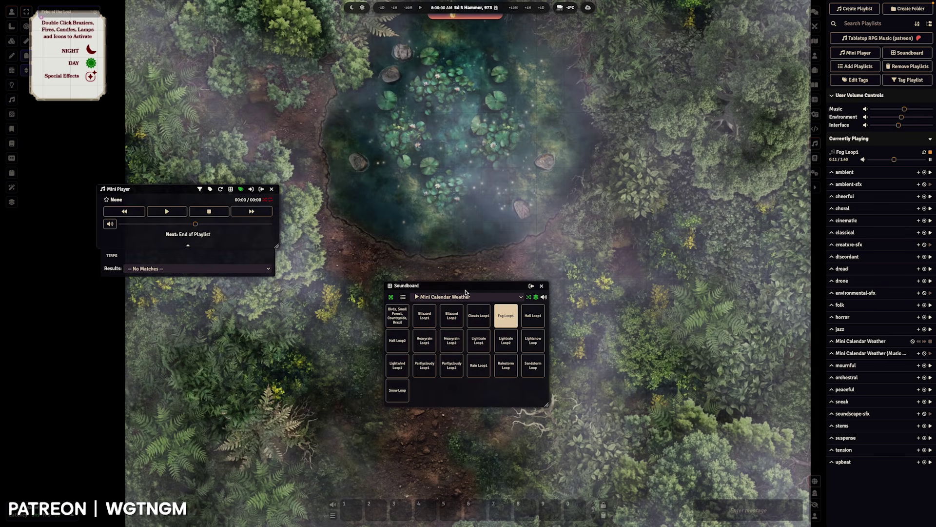
- Dock the Soundboard to the screen's edge and place it below the Mini Player
drag(465, 290, 463, 169)
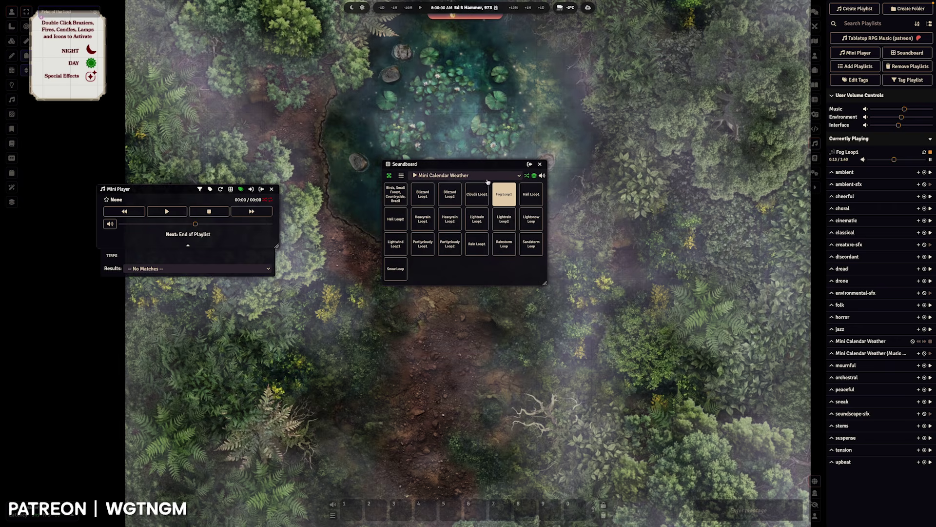
click(530, 165)
drag(63, 169, 73, 322)
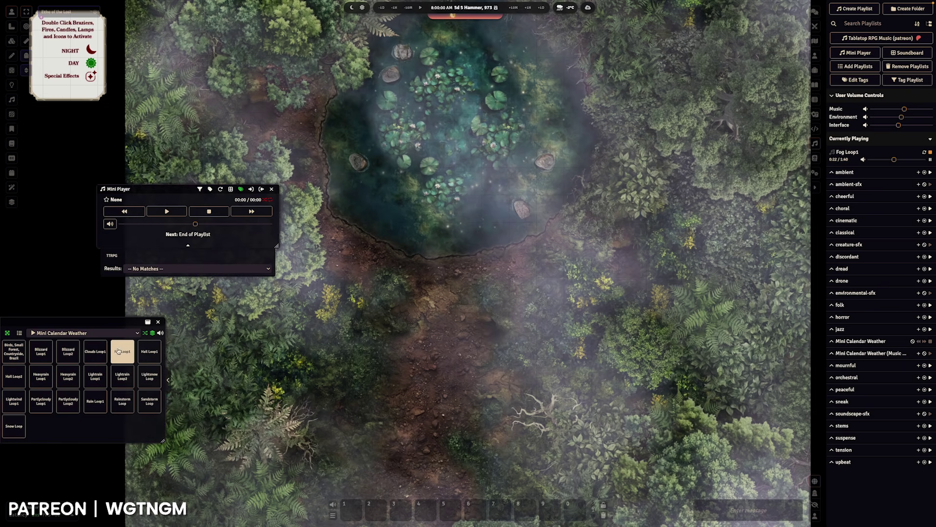
- Collapse and reopen the docked Soundboard and return it to a floating window
click(169, 381)
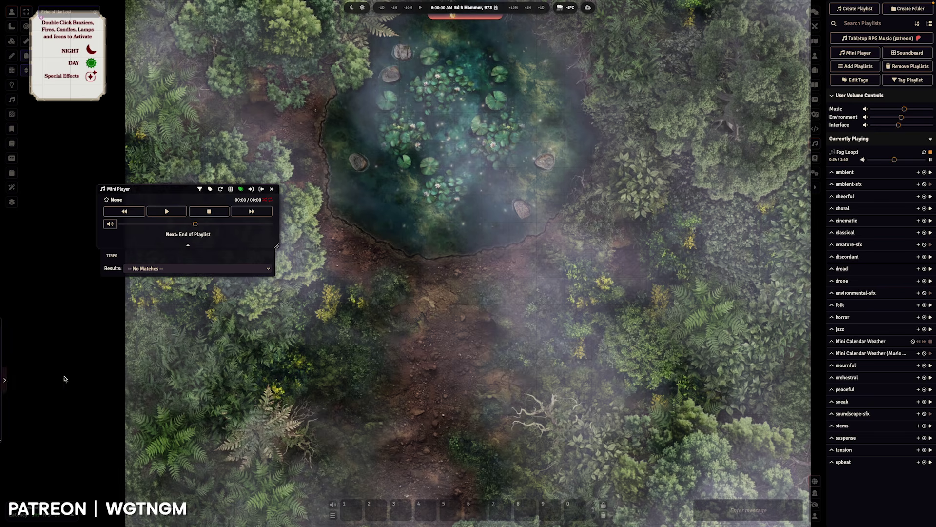
click(5, 379)
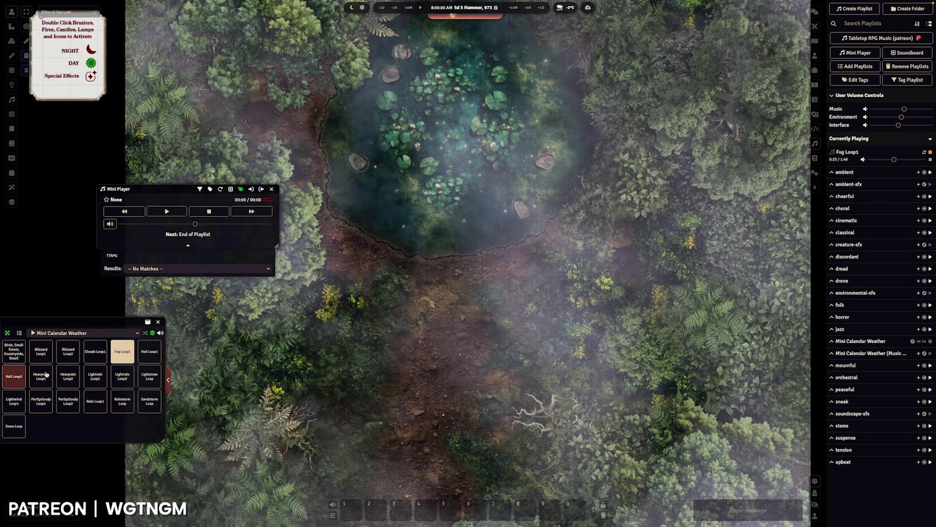
click(148, 322)
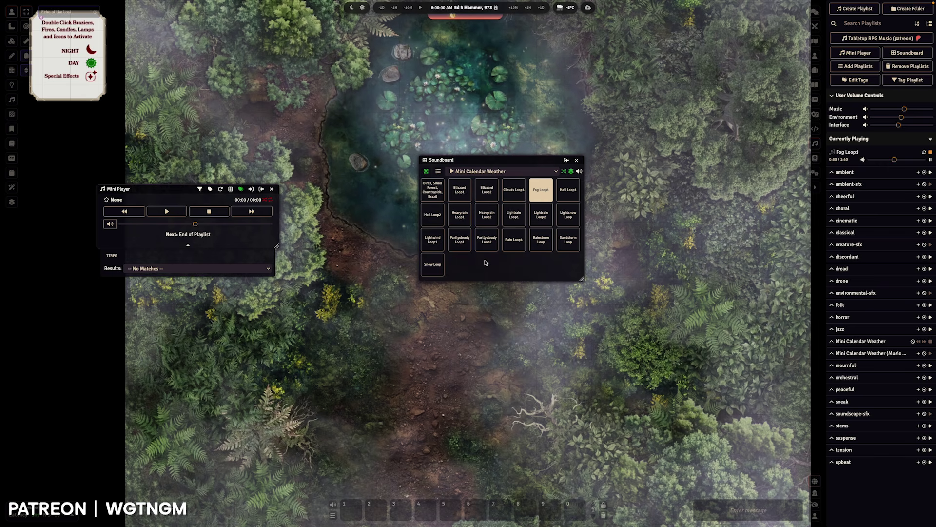
- Browse the Soundboard's soundscape-sfx and environmental-sfx playlists, then show Mini Calendar Weather (Music Channel)
click(507, 172)
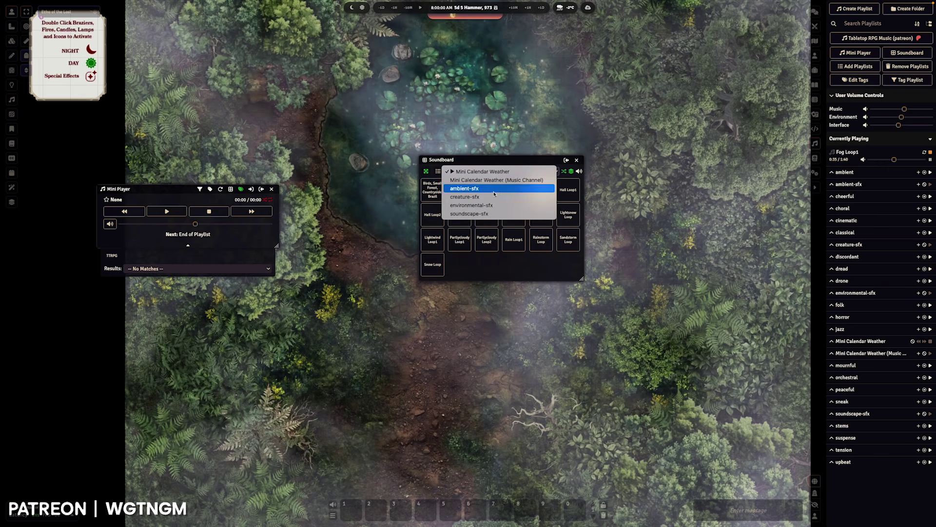
click(476, 214)
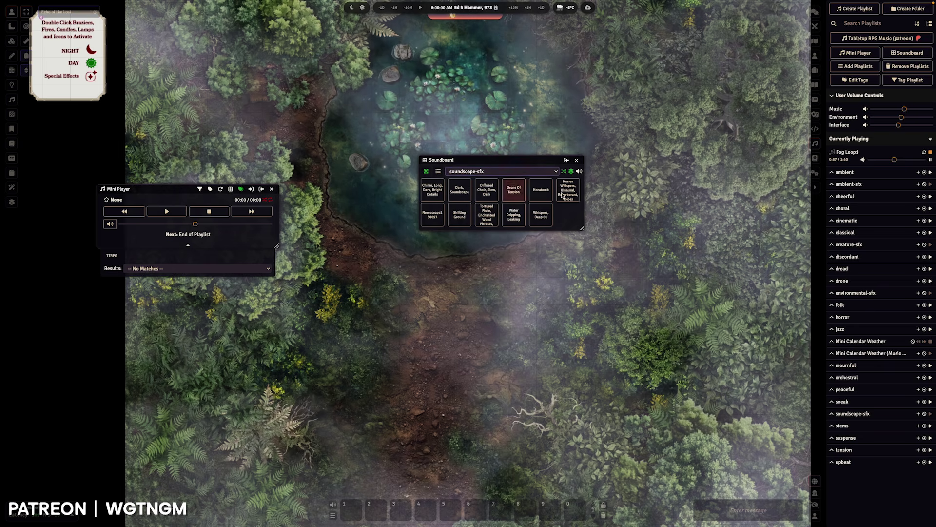
click(481, 171)
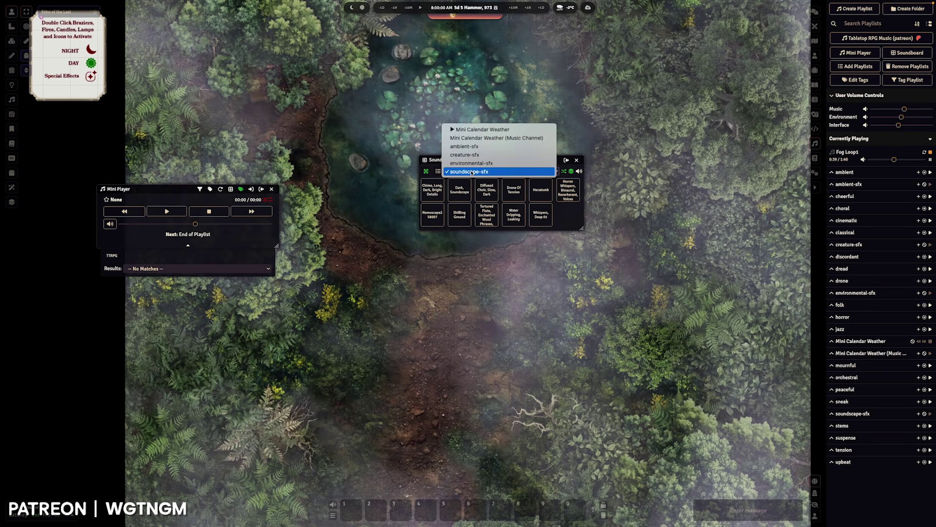
click(479, 164)
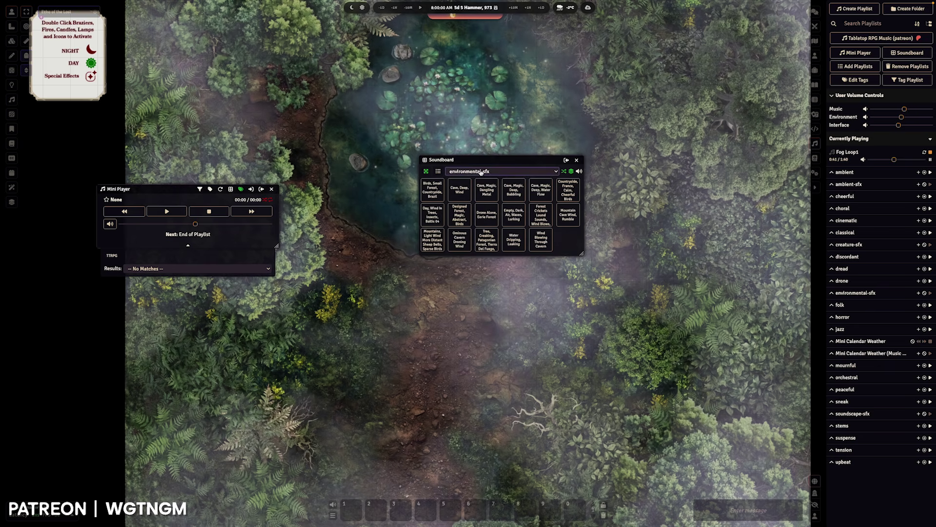
click(481, 171)
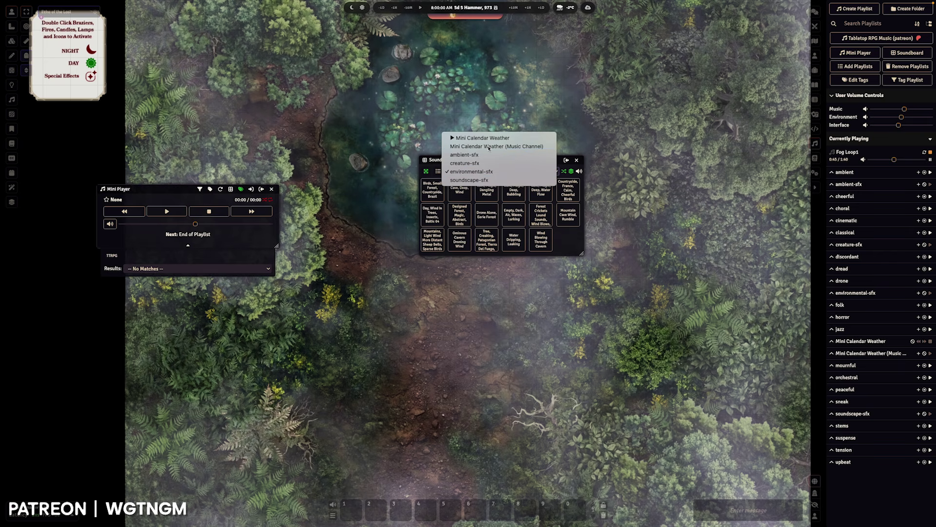
click(489, 147)
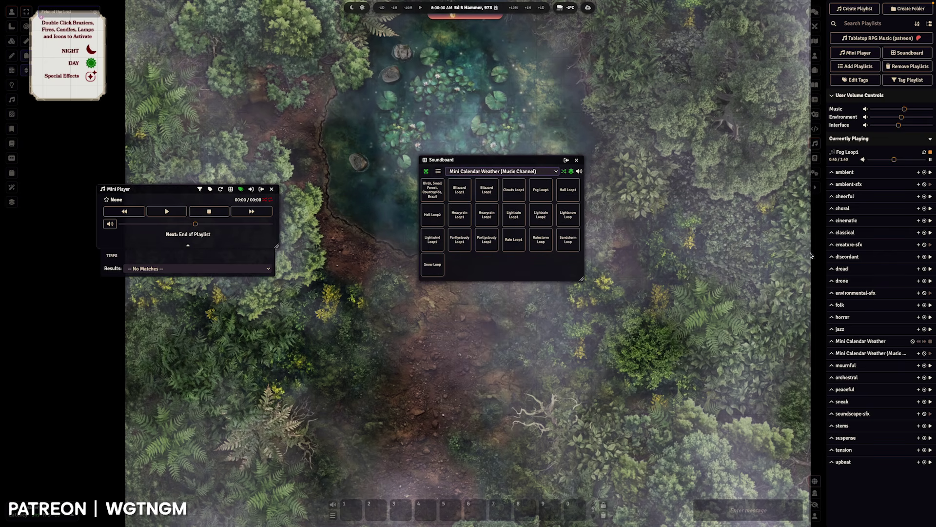
- Open the settings of the Mini Calendar Weather (Music Channel) and Mini Calendar Weather playlists side by side to compare their audio channels
right_click(870, 355)
click(876, 360)
right_click(873, 343)
click(883, 349)
drag(692, 330, 515, 327)
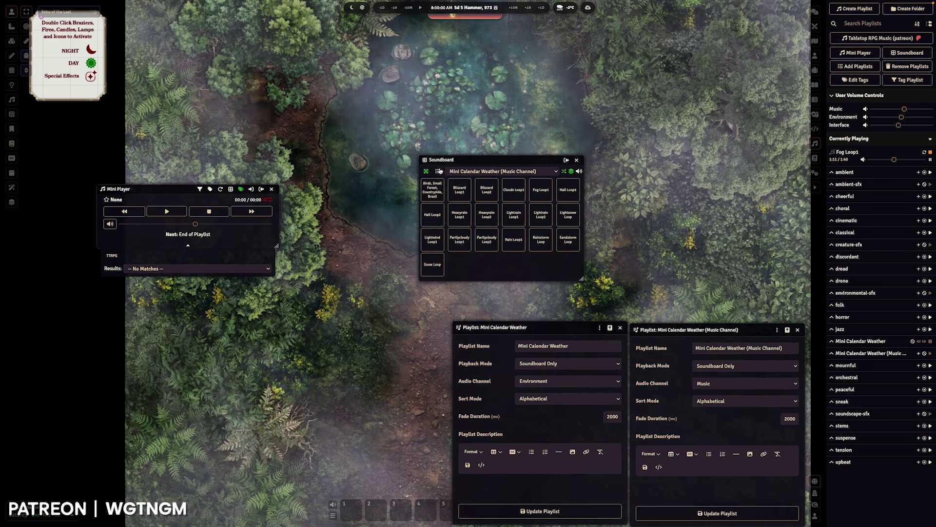
- Limit the Soundboard's playlist choices to exclude the Music-channel playlist and close both playlist settings windows
click(439, 172)
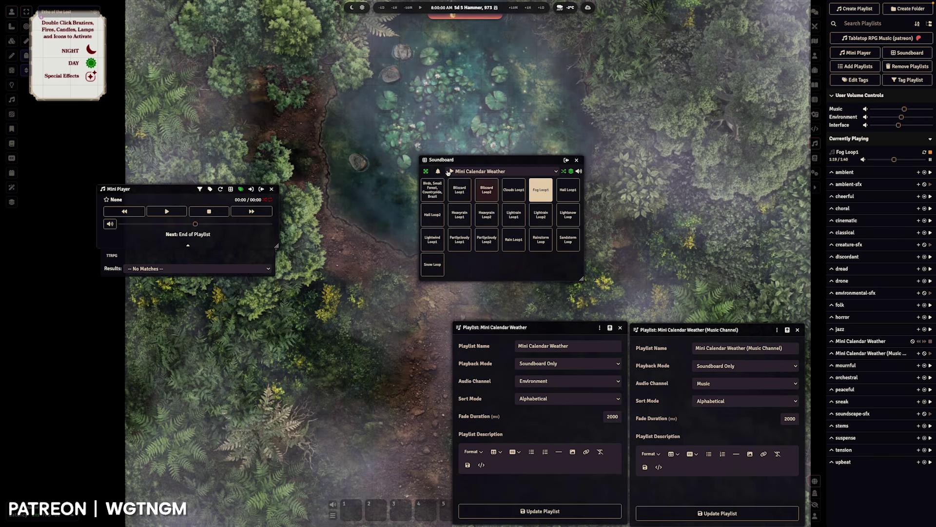
click(481, 172)
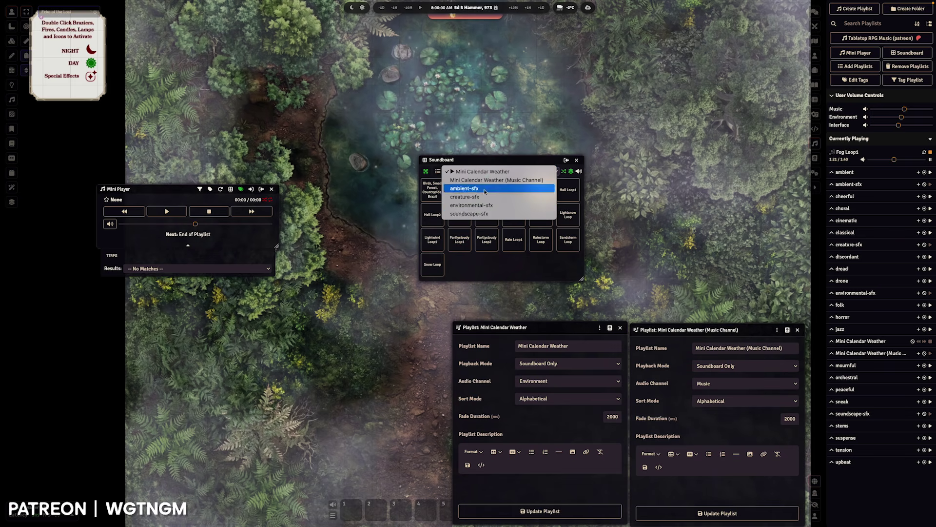
click(487, 161)
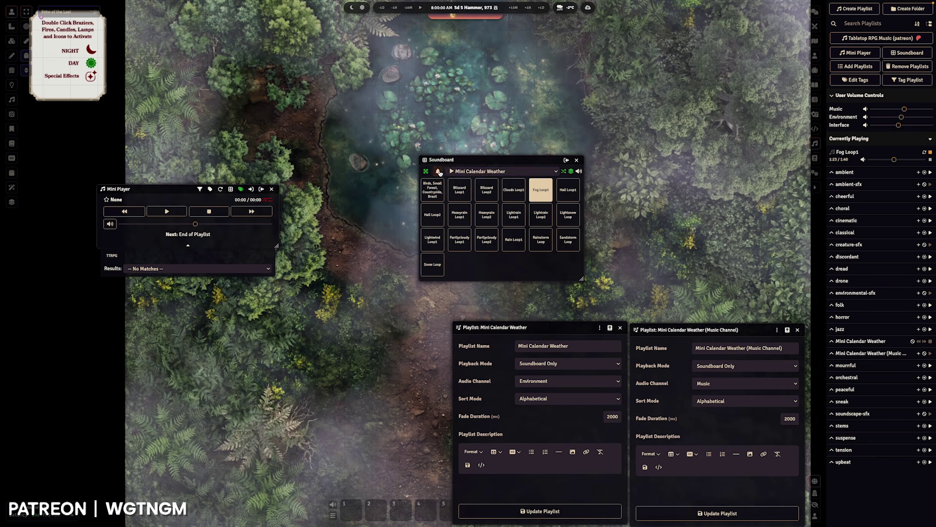
click(467, 171)
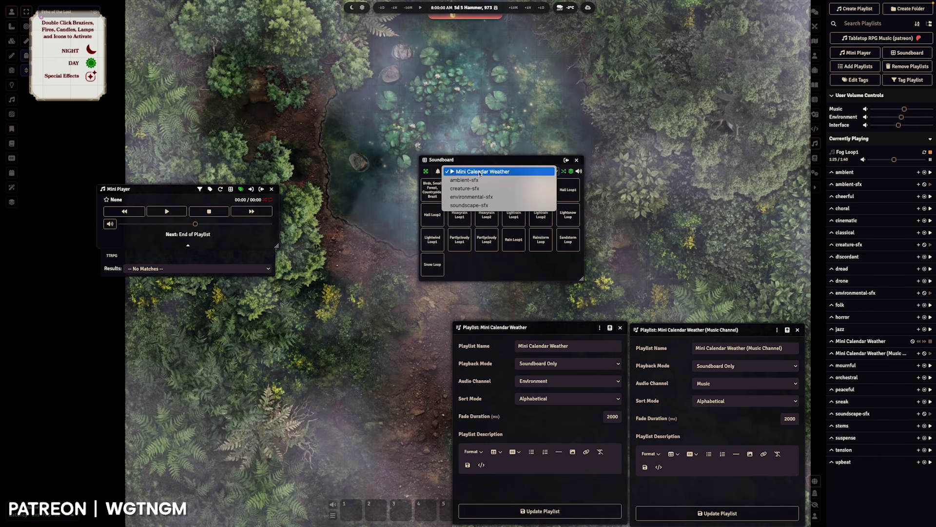
click(721, 344)
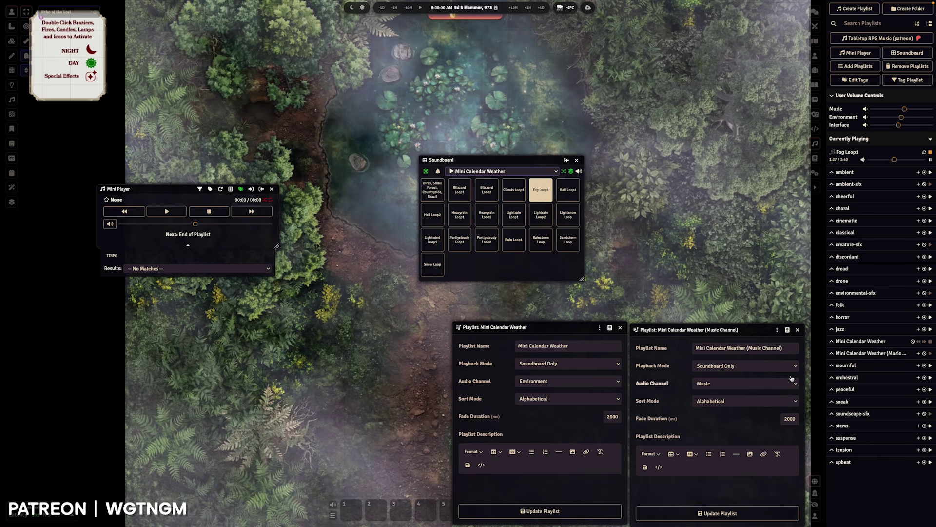
click(797, 330)
click(620, 328)
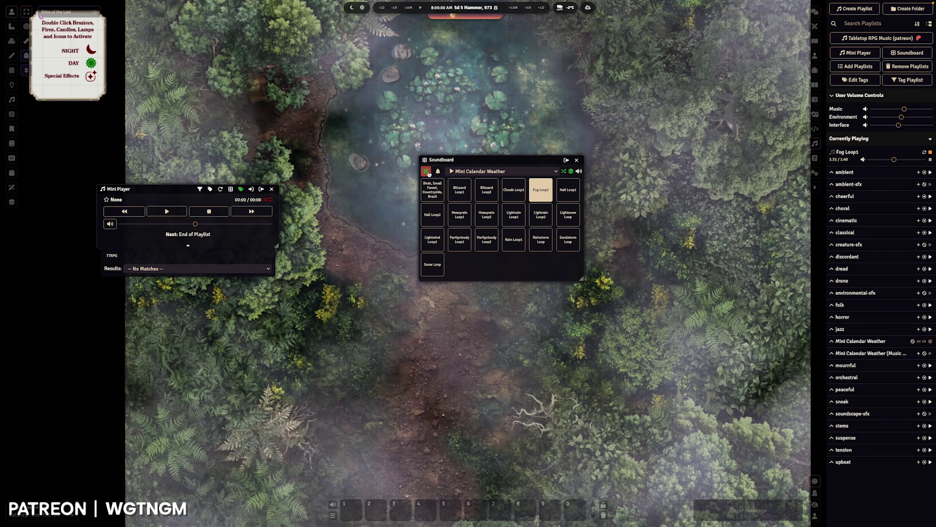
- Widen the Soundboard so its tiles fit in two rows and move the window closer to the Mini Player
click(426, 172)
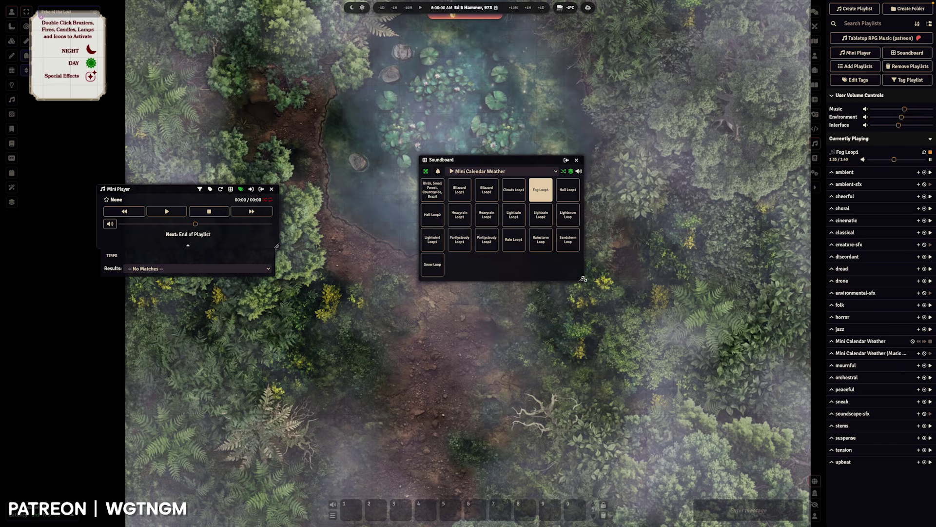
drag(583, 279, 711, 228)
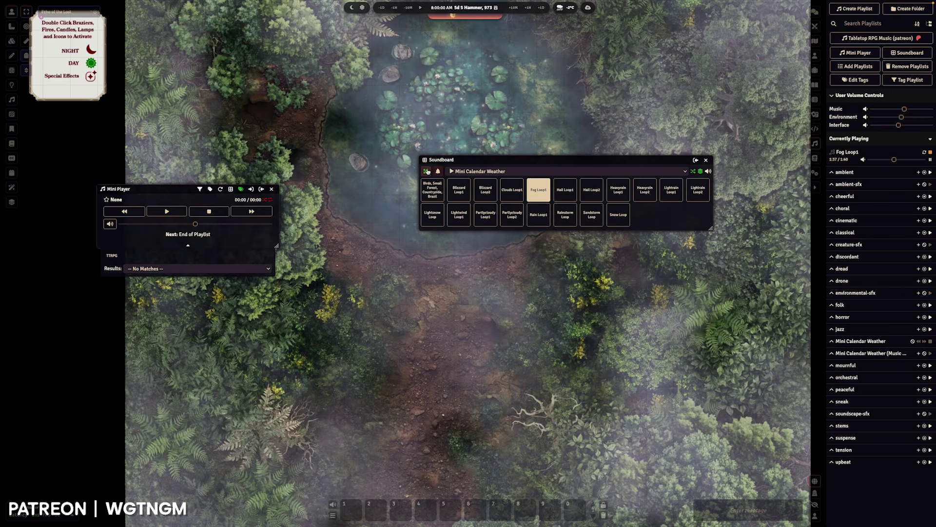
drag(711, 228, 677, 228)
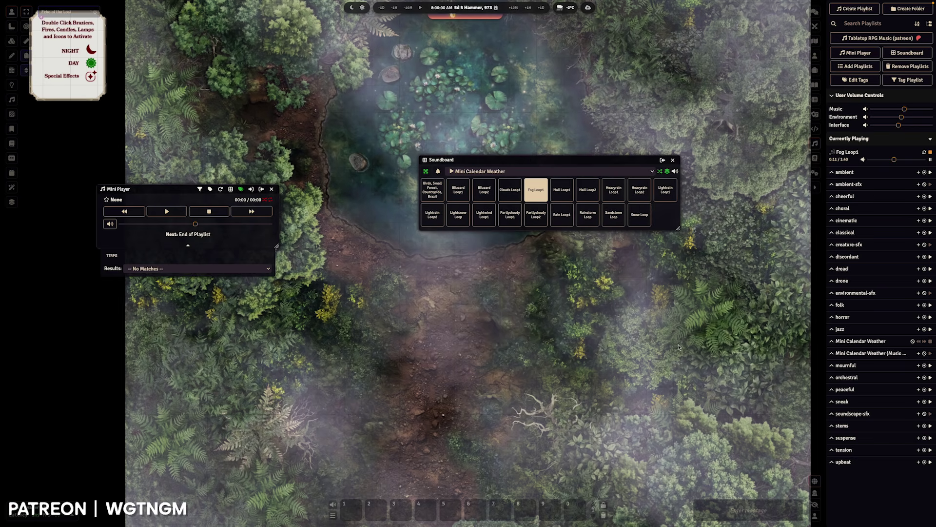
drag(588, 161, 519, 172)
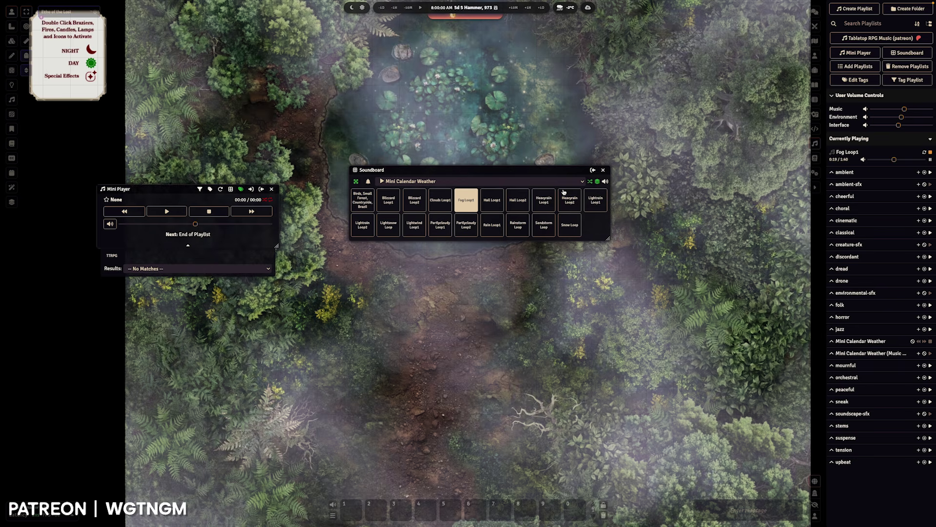
- Stop Fog Loop1 and play Blizzard Loop1 from the Mini Calendar Weather playlist on the Soundboard
click(484, 203)
click(484, 204)
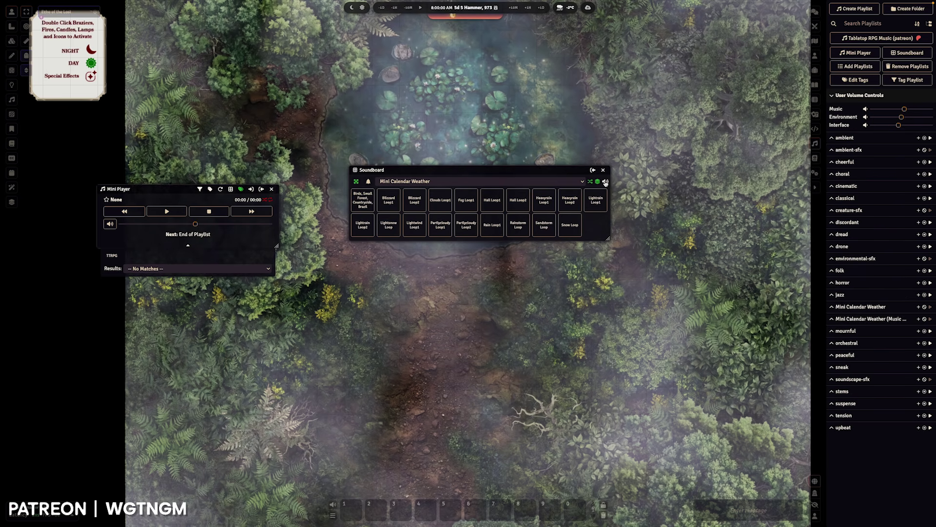
click(548, 181)
click(548, 181)
click(389, 201)
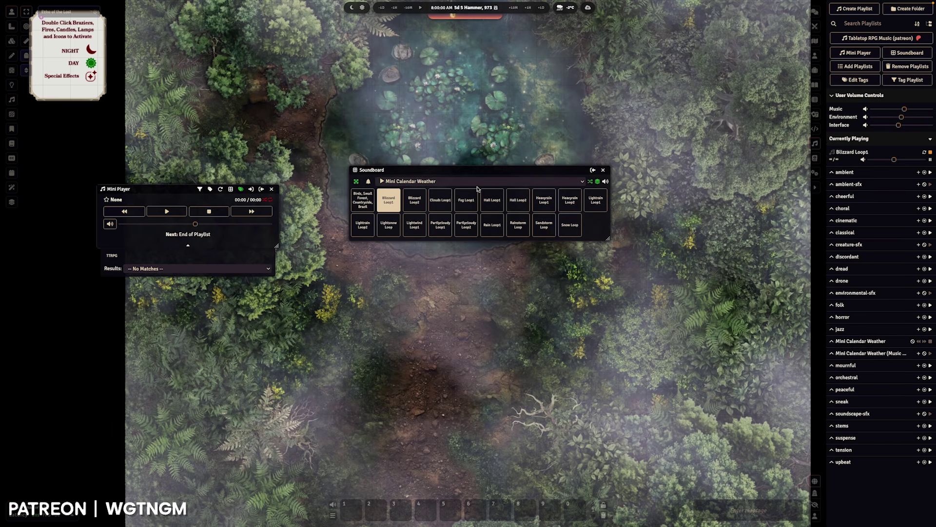
- Switch the Soundboard to the environmental-sfx playlist and play Cave, Deep, Wind alongside the blizzard sound
click(508, 182)
click(393, 207)
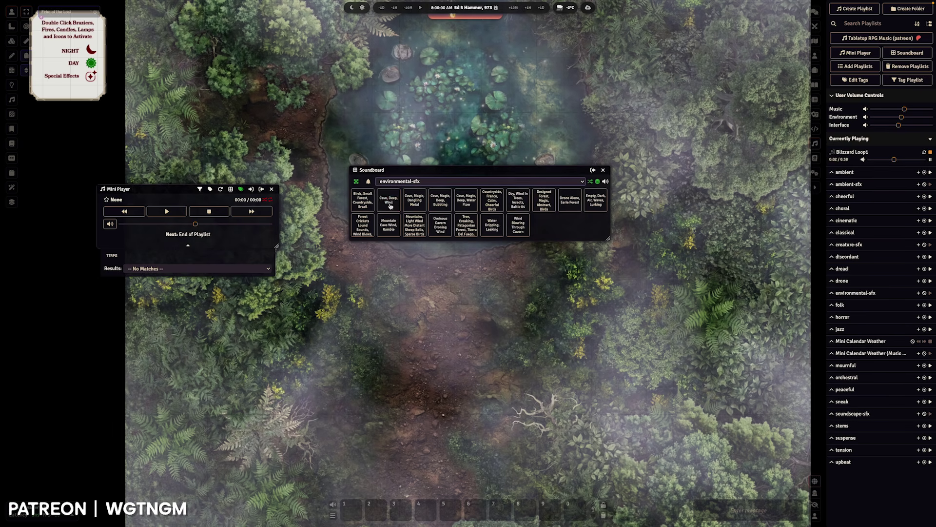
click(389, 201)
- Stop Blizzard Loop1 in Mini Calendar Weather and Cave, Deep, Wind in environmental-sfx, and shift the Soundboard slightly
click(400, 181)
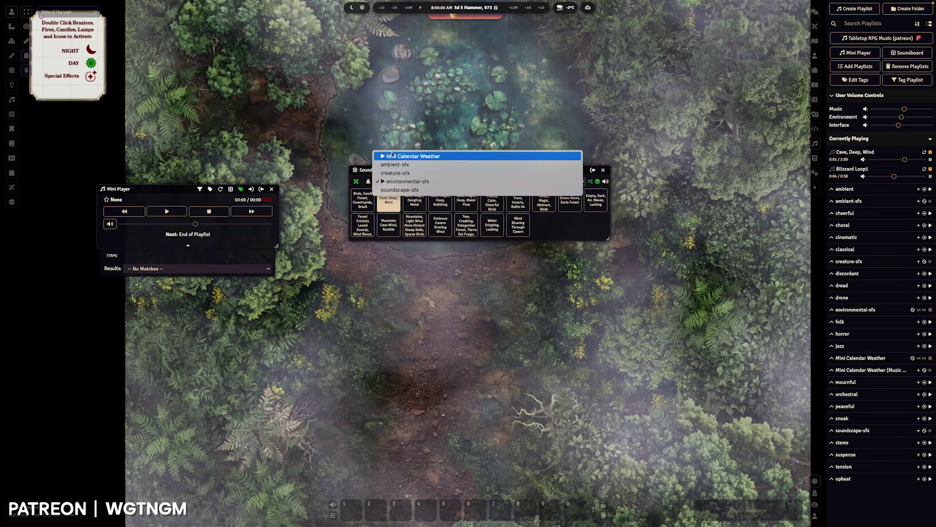
click(395, 156)
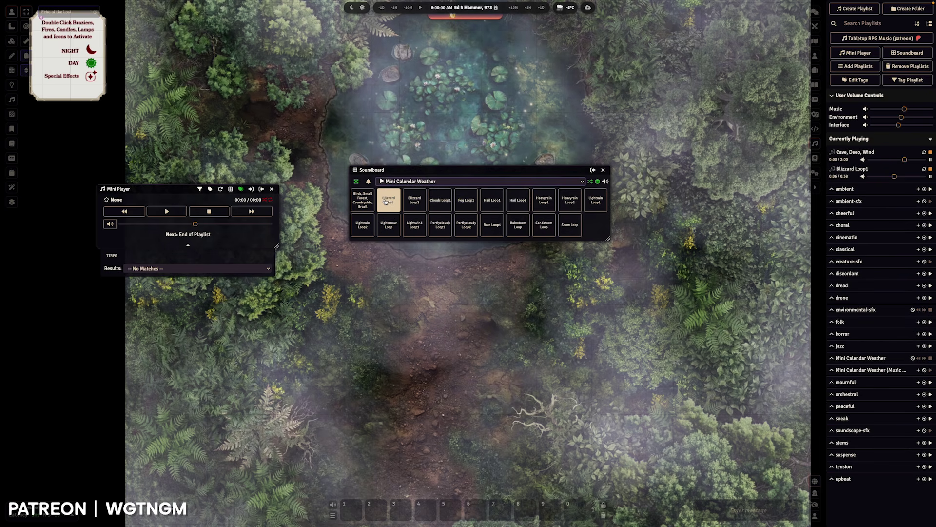
click(399, 182)
click(390, 203)
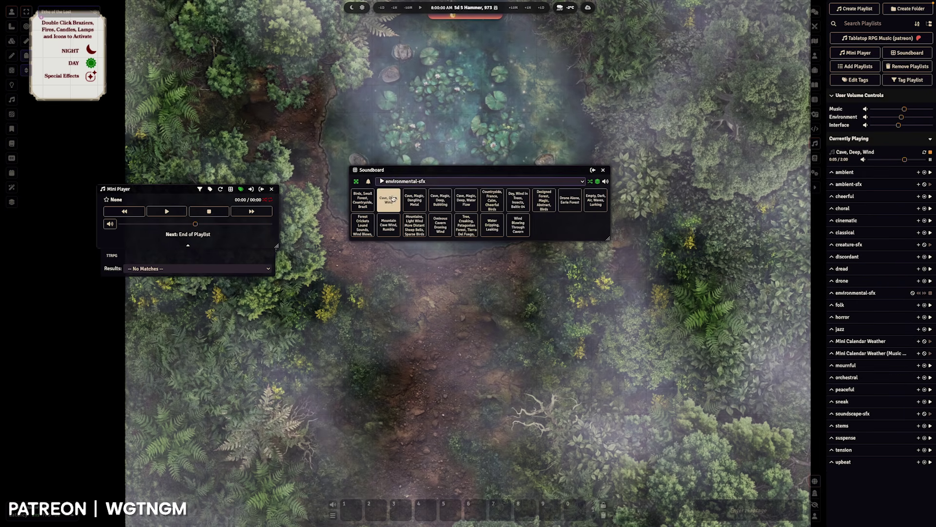
drag(424, 170, 416, 188)
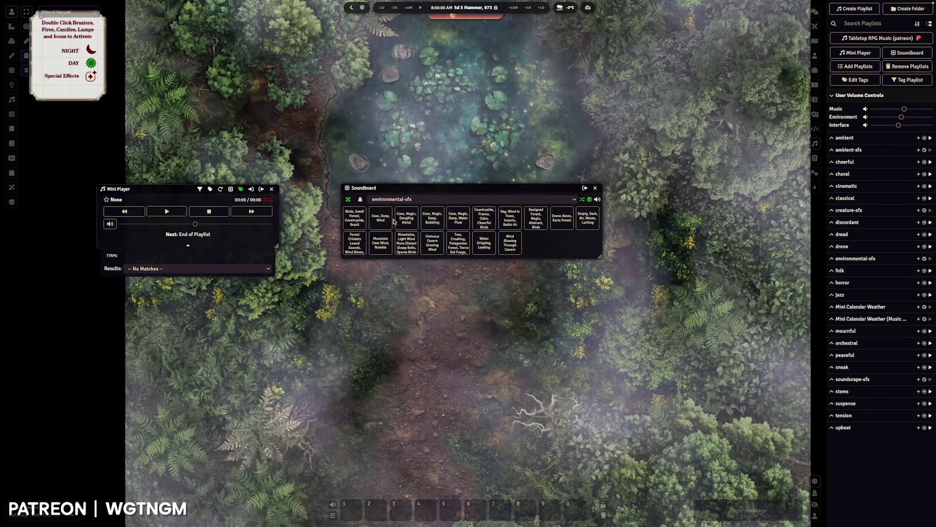
click(394, 221)
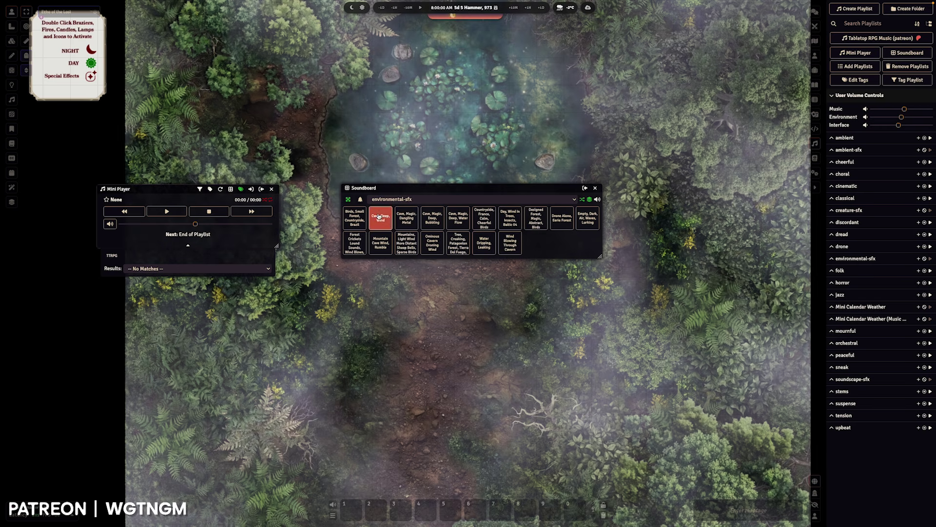
- Assign an image from the uploads folder to the Cave, Deep, Wind tile and remove it again
right_click(379, 217)
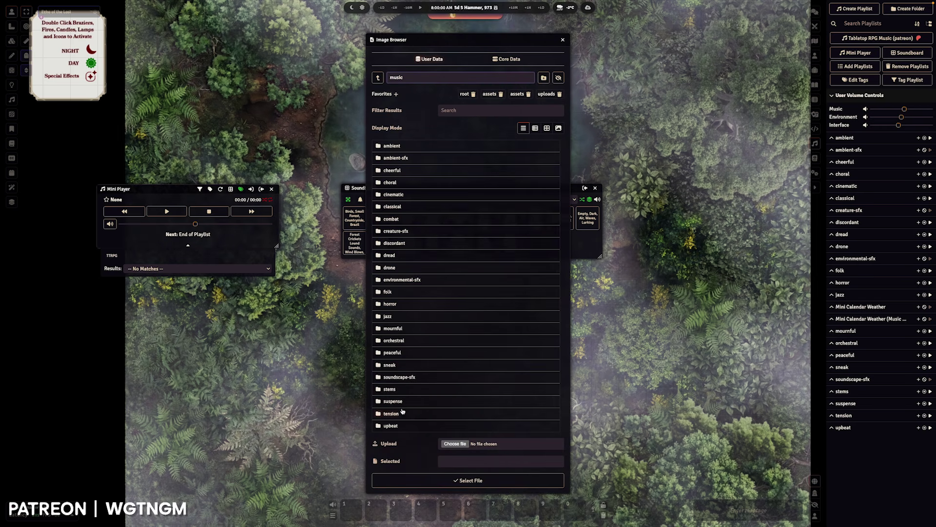
click(378, 77)
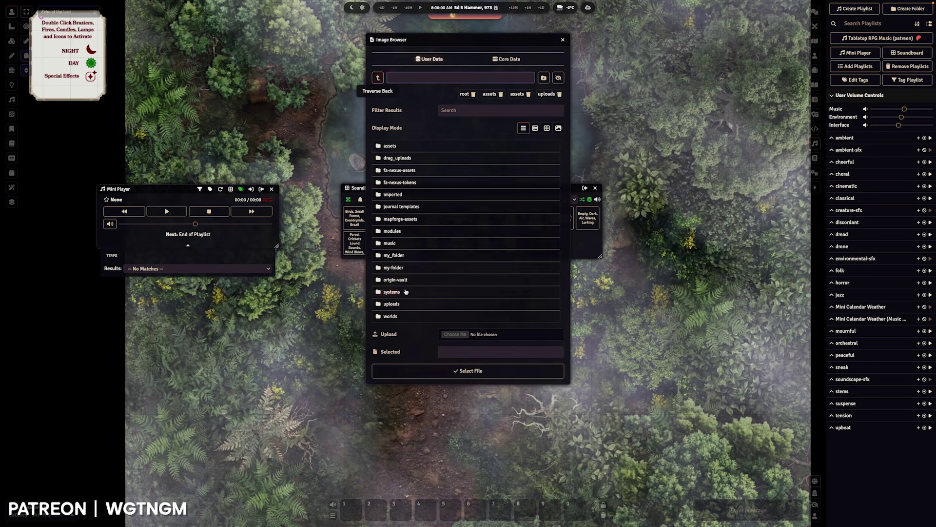
click(398, 303)
click(444, 178)
click(488, 390)
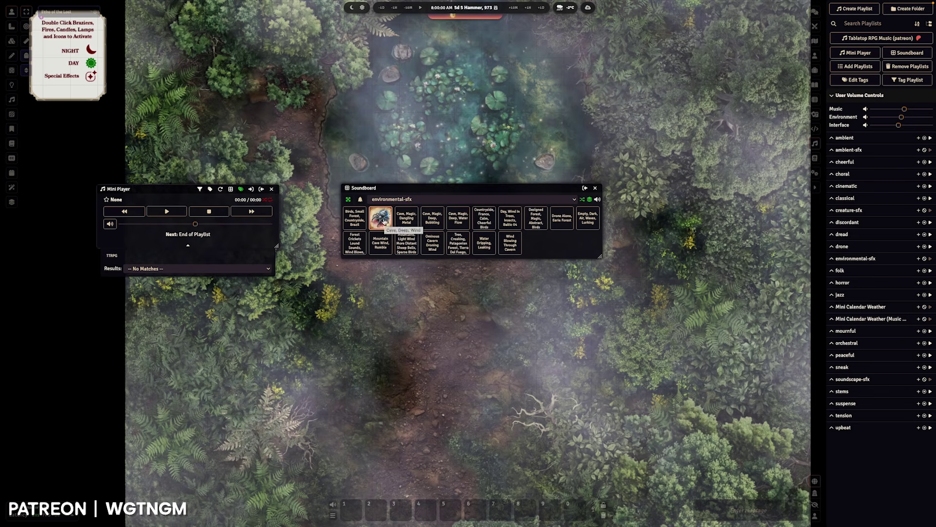
click(383, 220)
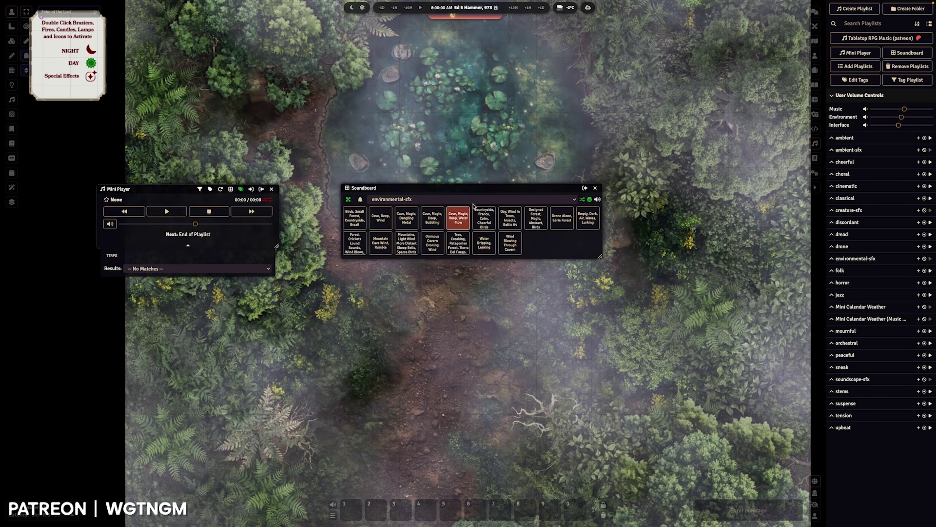
- Move the Soundboard clear of the Mini Player, centre the Mini Player, and switch it from tag results to playlist and track selection
drag(487, 188, 279, 36)
drag(164, 190, 445, 192)
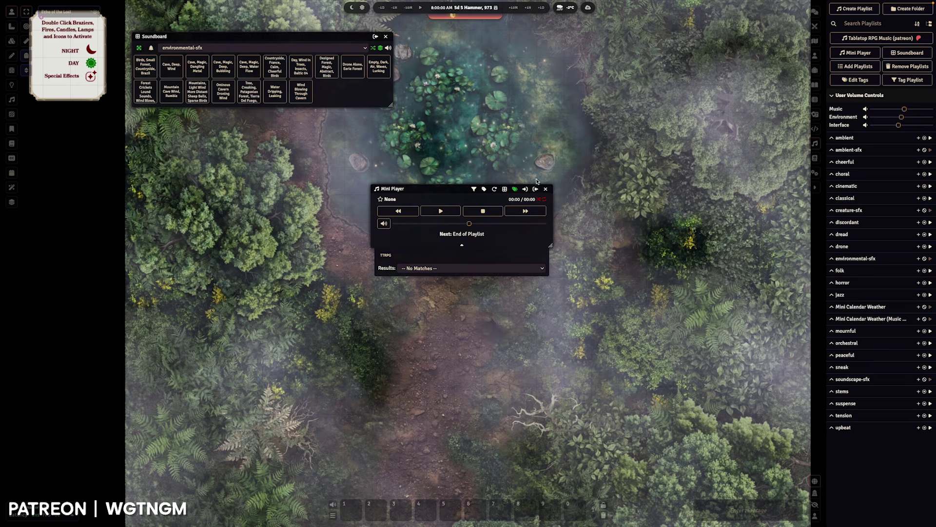
click(514, 190)
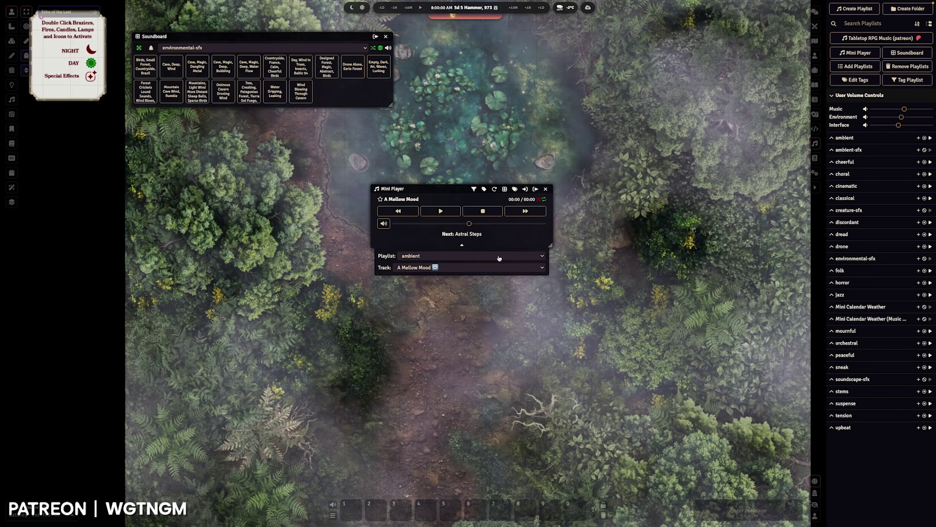
- Choose the drone playlist with the Catacombs track in the Mini Player and start playback
click(452, 259)
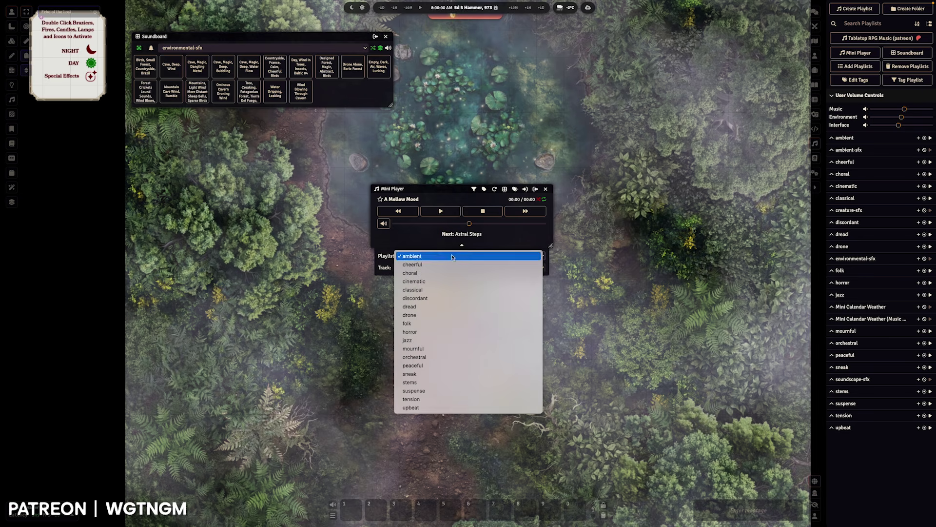
key(Escape)
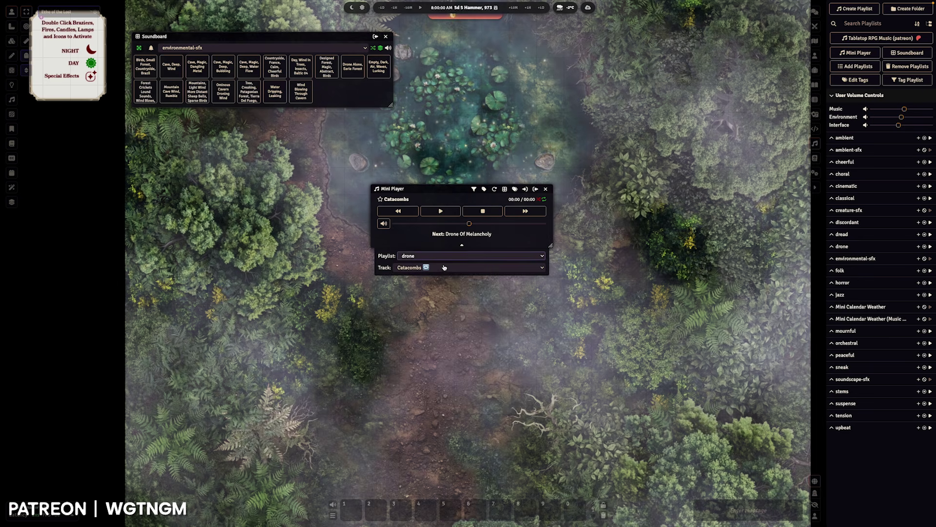
click(441, 267)
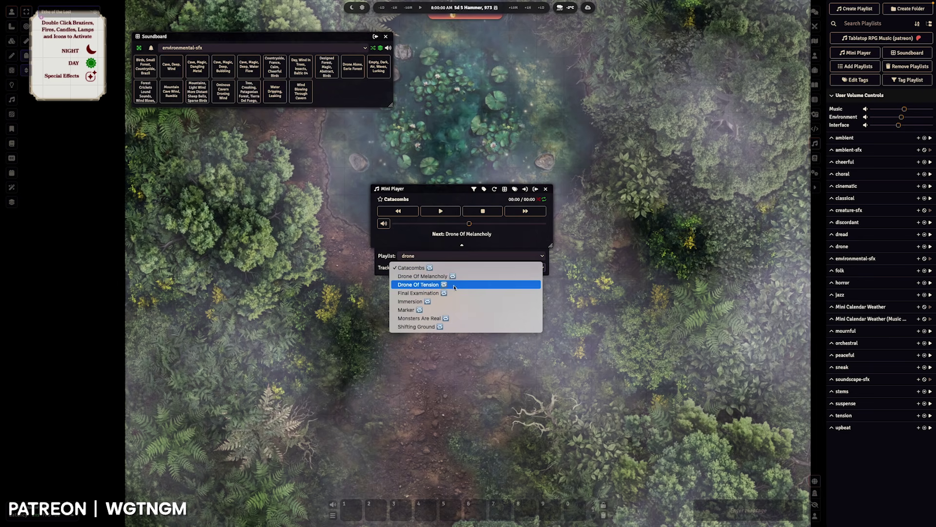
click(411, 268)
click(440, 212)
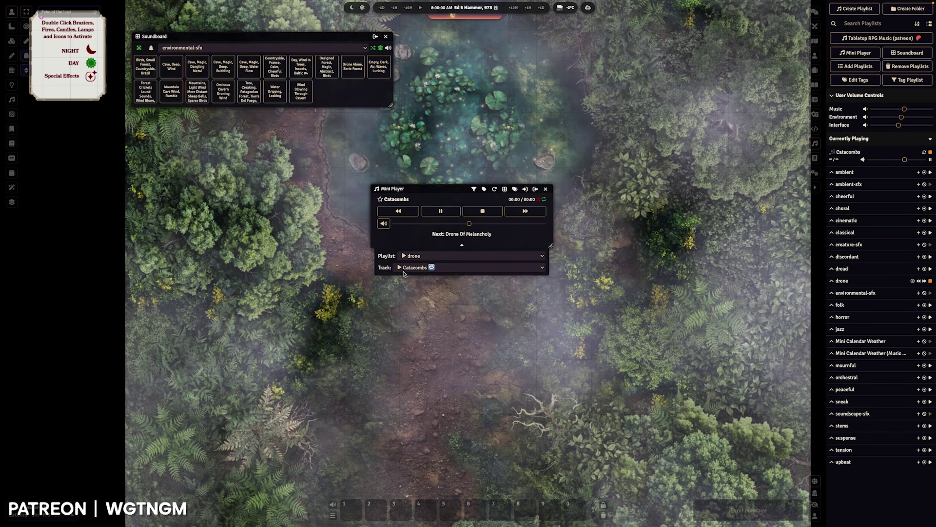
- View the playlists available in the Mini Player and stop the Catacombs track
click(414, 256)
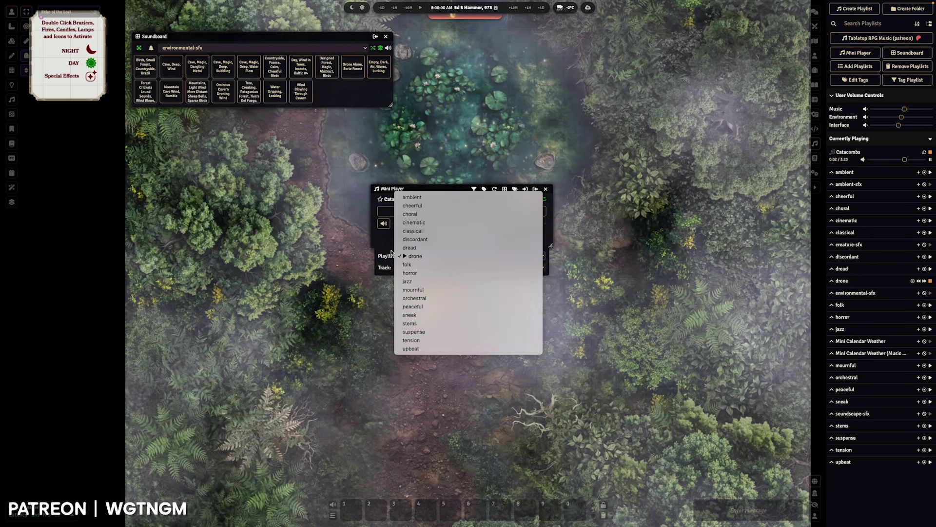
click(437, 240)
click(482, 210)
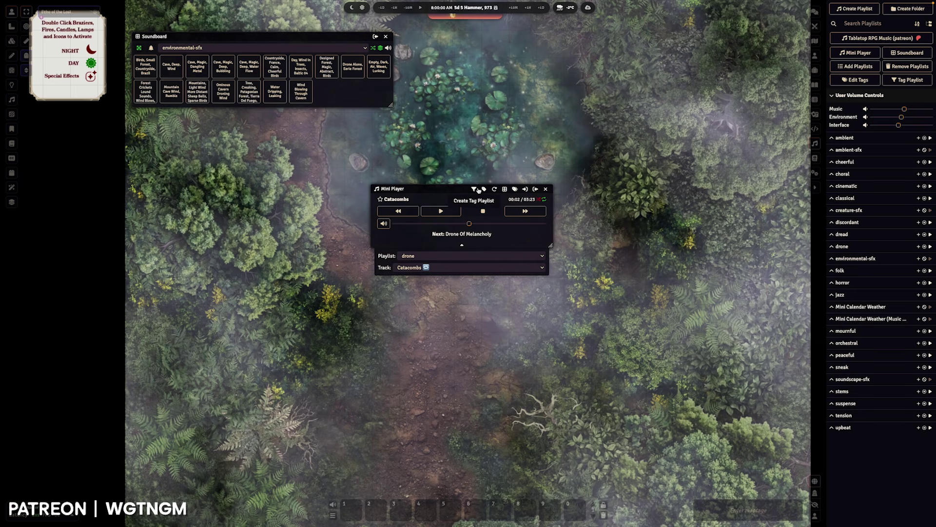
- Embed the Mini Player in the playlist sidebar, and dock it at the screen edge as a collapsible panel, collapsing and reopening it
click(526, 189)
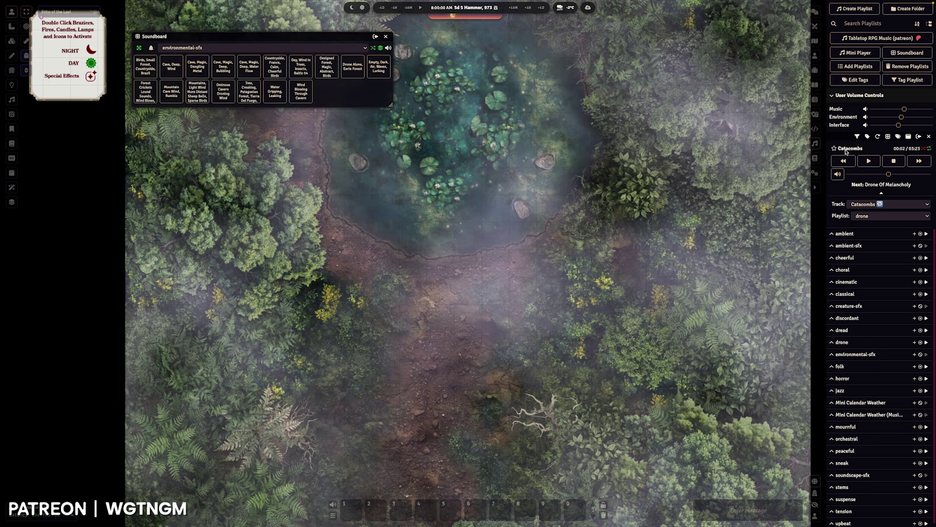
click(917, 137)
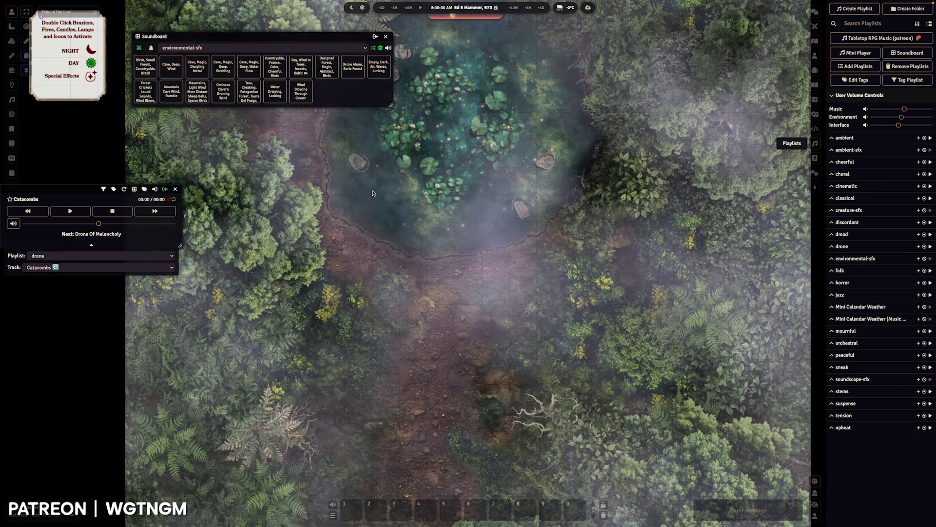
click(186, 217)
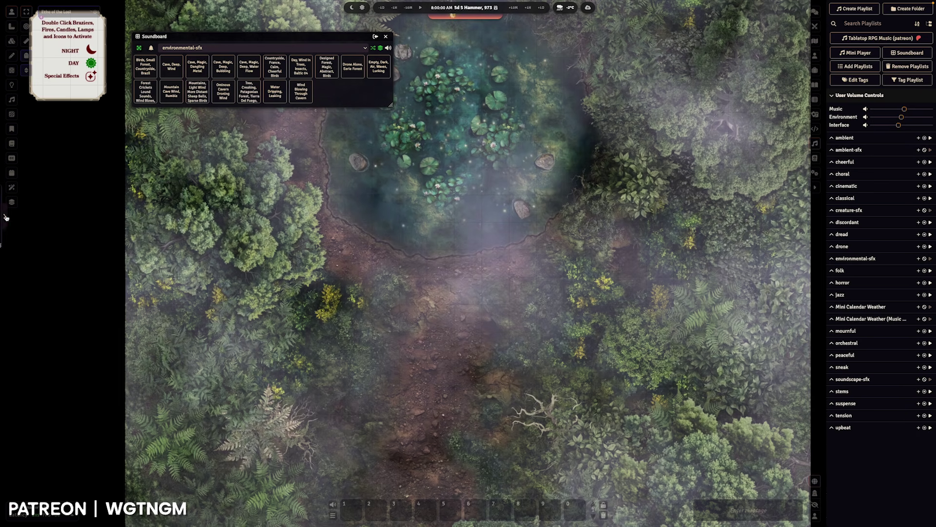
click(4, 216)
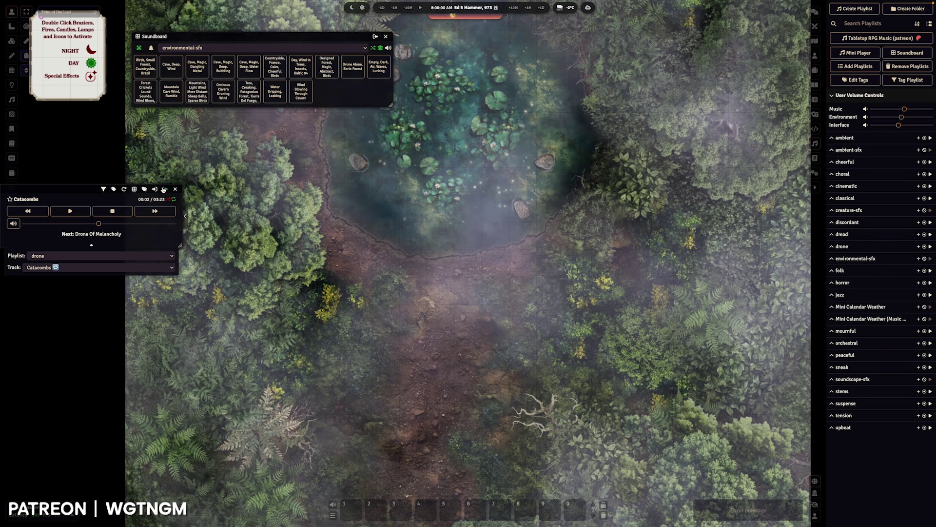
- Return the Mini Player to a floating window over the middle of the map and switch it to tag-based track selection
drag(179, 184, 526, 160)
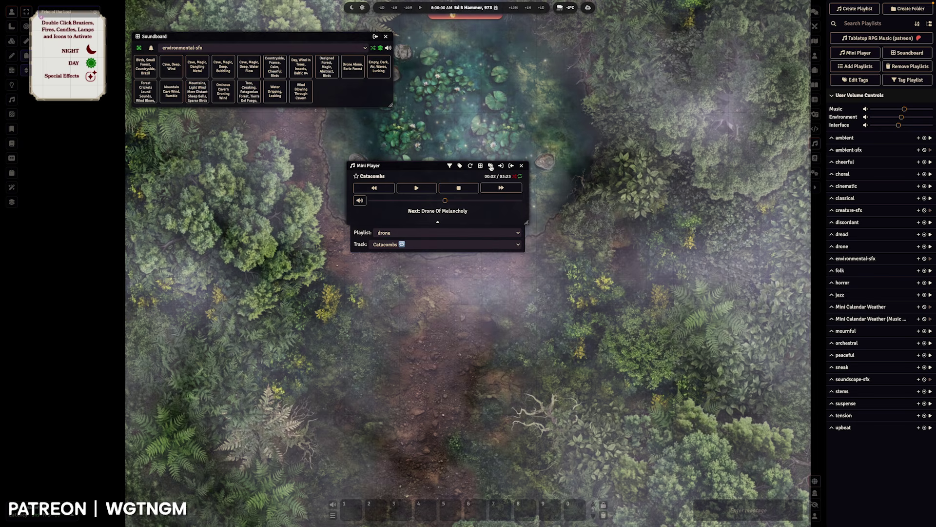
click(491, 167)
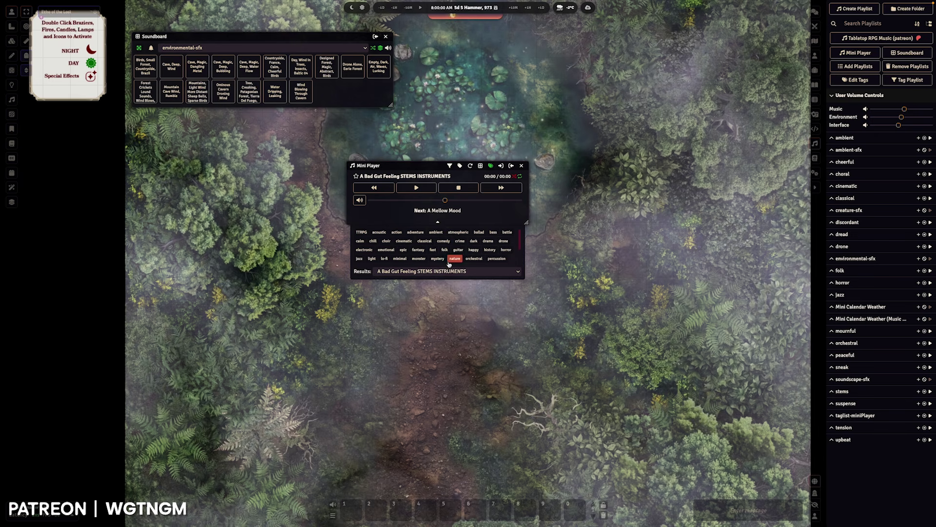
- Examine the tags assigned to all tracks in the track tag editor, without the untagged-only filter, and close it
click(863, 84)
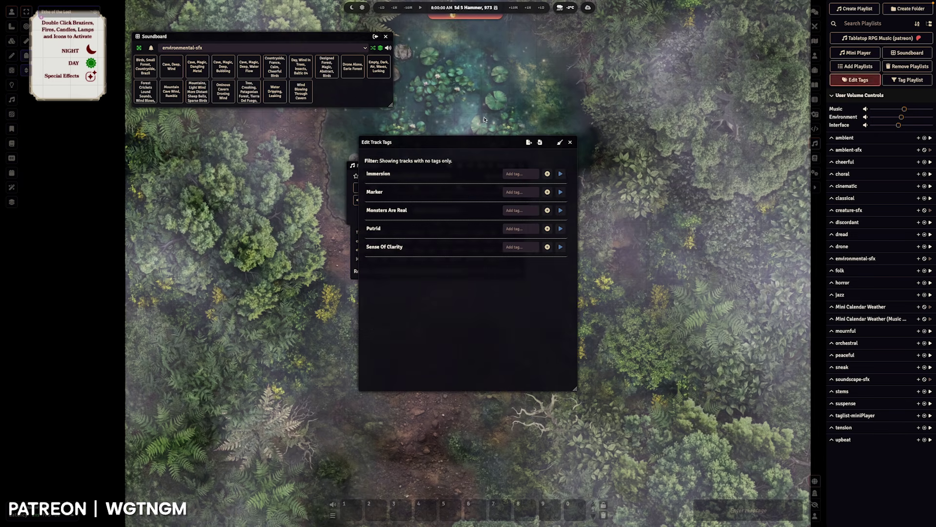
click(550, 142)
drag(447, 142, 610, 126)
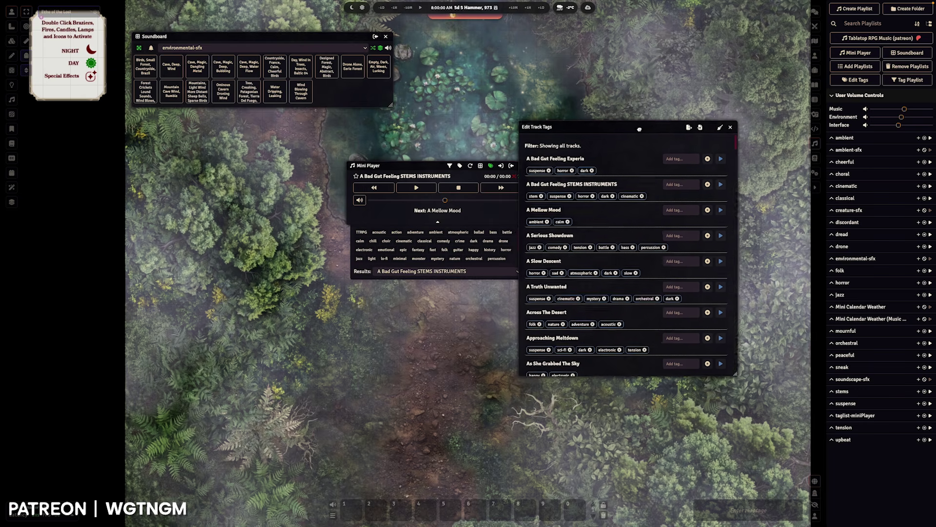
scroll(586, 299, down, 10)
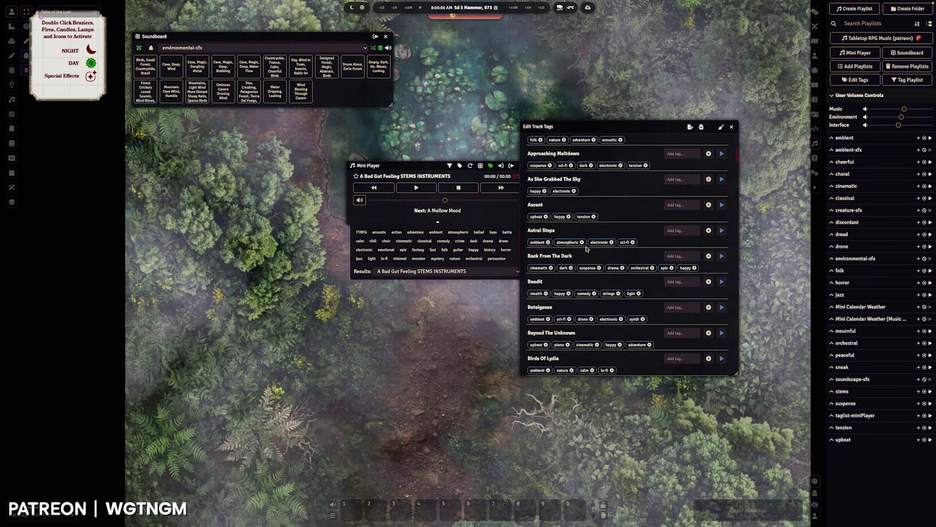
scroll(579, 257, down, 5)
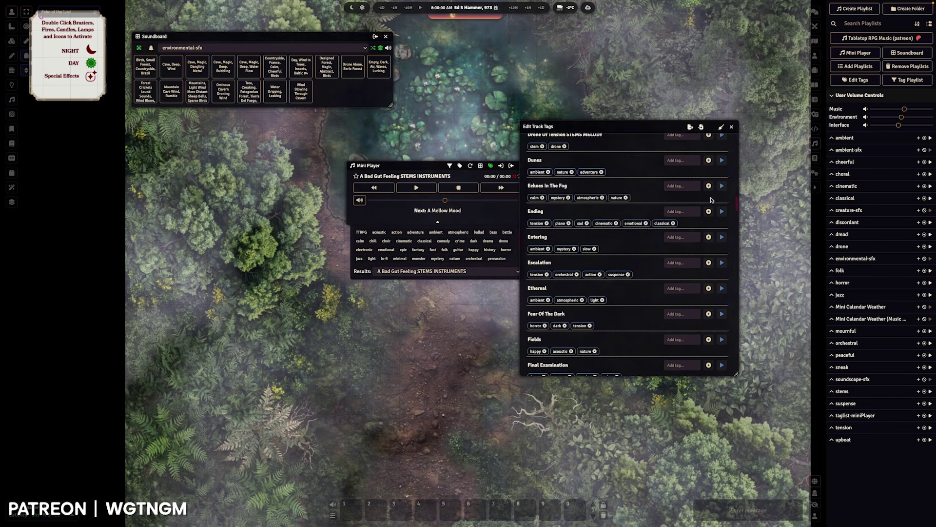
click(731, 127)
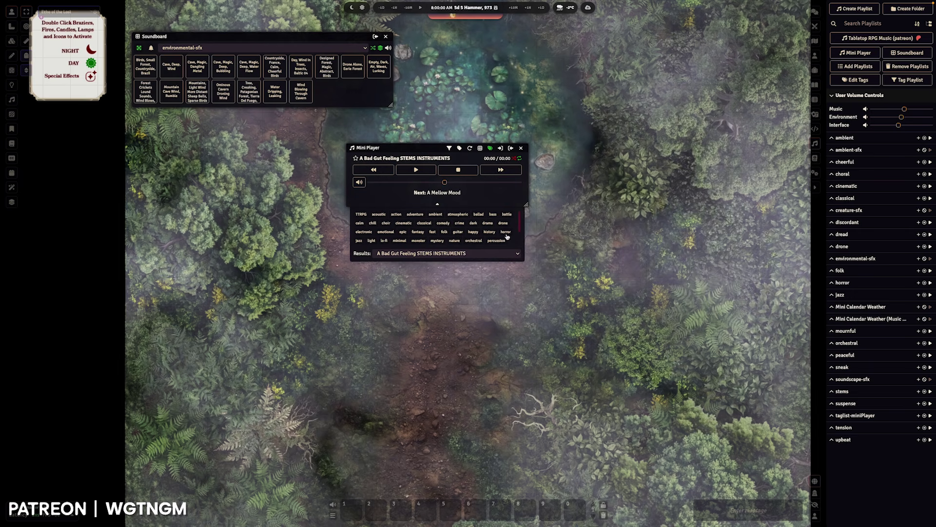
- Filter the Mini Player tracks by the choir and cinematic tags and play Flame from the results
click(388, 223)
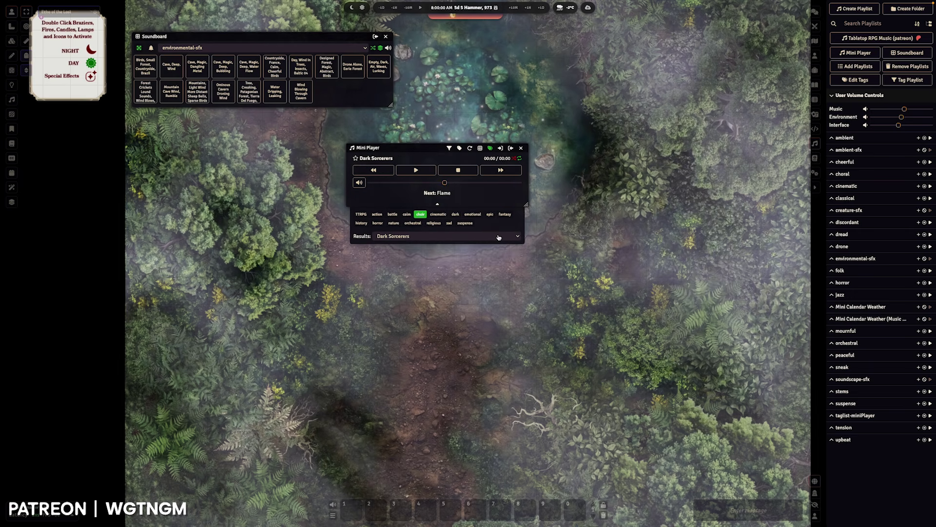
click(469, 236)
click(438, 214)
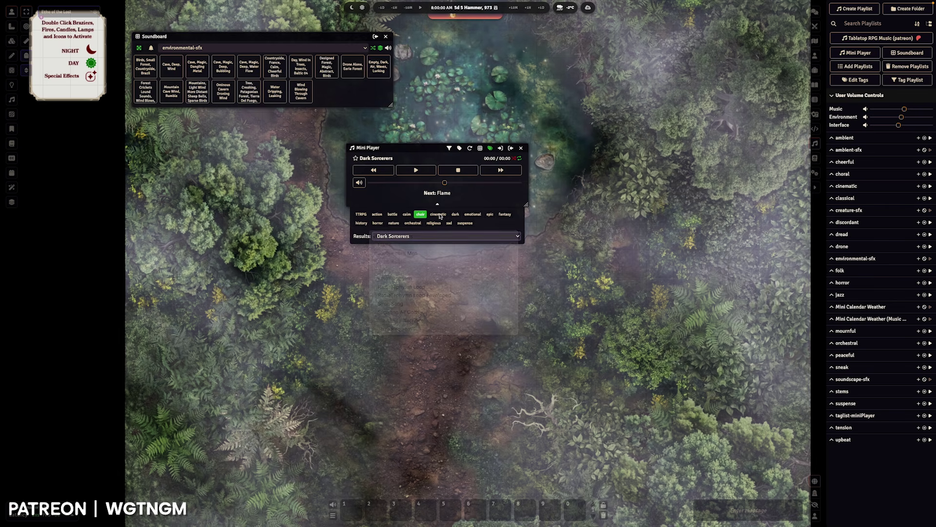
click(438, 215)
click(438, 226)
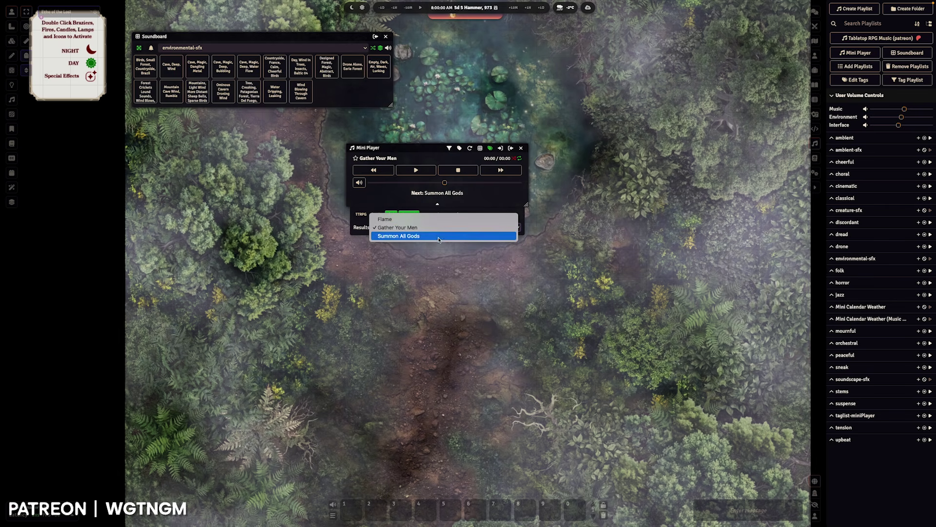
click(421, 219)
- Clear the choir and cinematic tags, filter by action and cinematic instead, and view the matching tracks
click(408, 214)
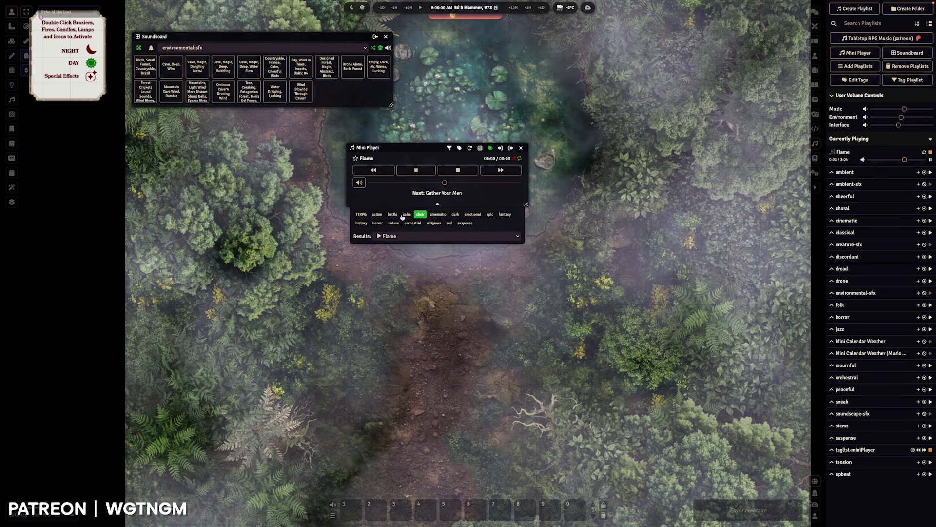
click(389, 215)
click(391, 215)
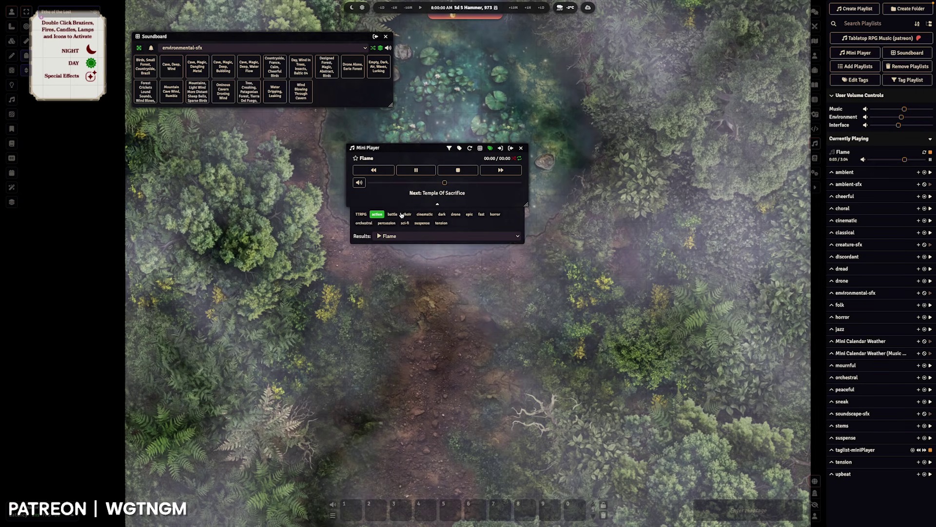
click(411, 214)
click(443, 226)
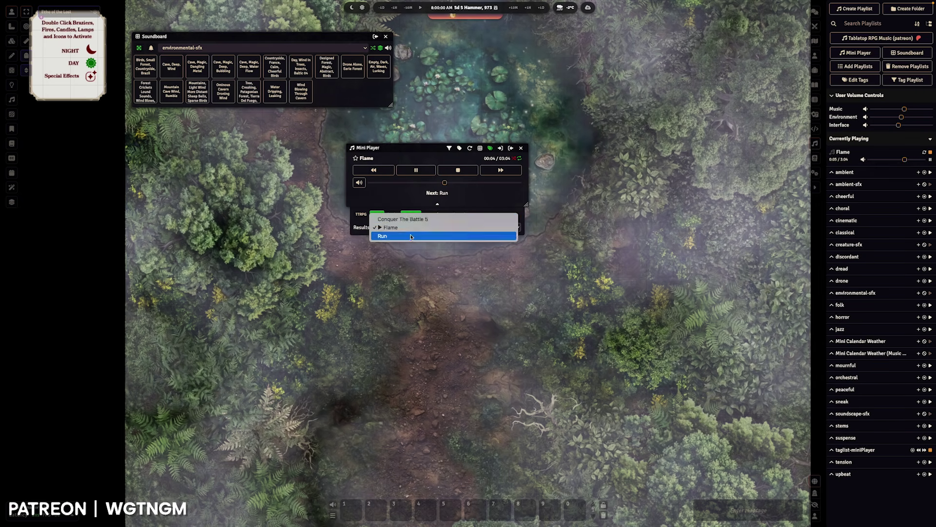
click(414, 216)
- Reduce the tag filter to action alone, view the matching tracks, and clear the filter
click(413, 216)
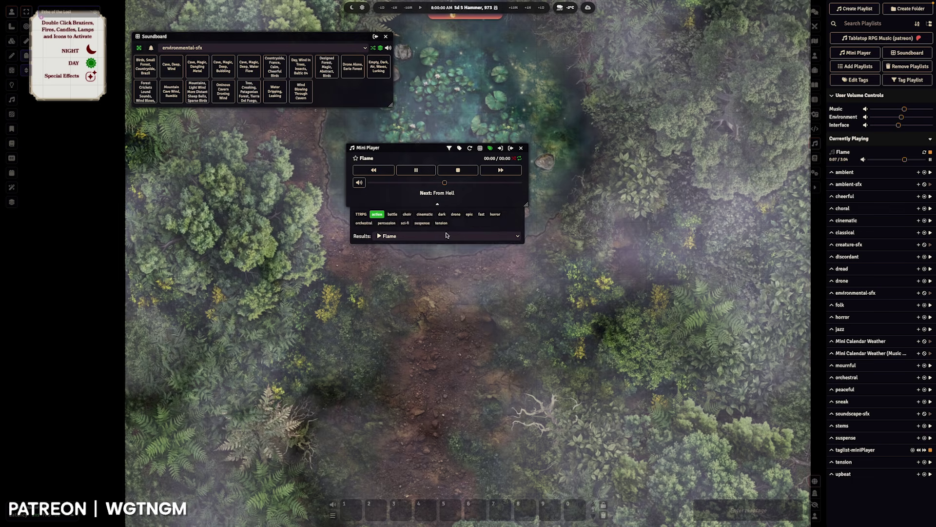
click(387, 234)
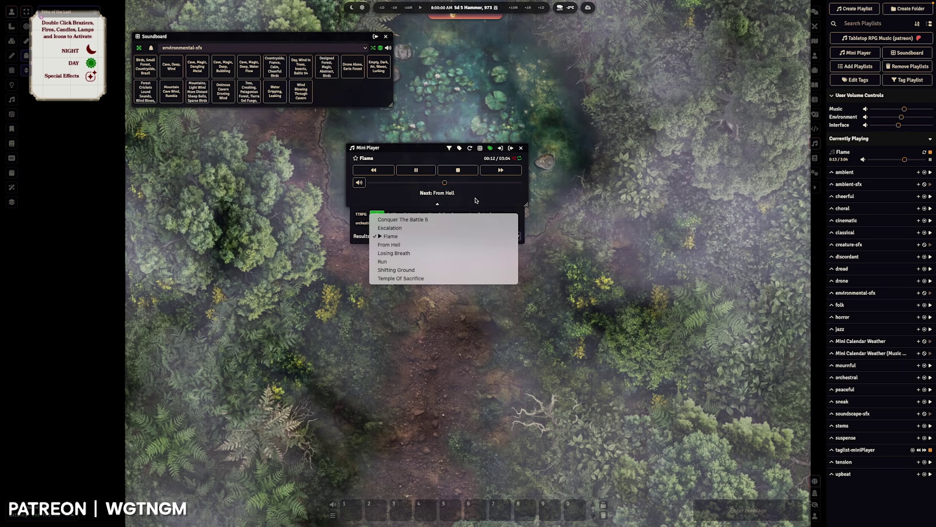
click(454, 206)
click(378, 215)
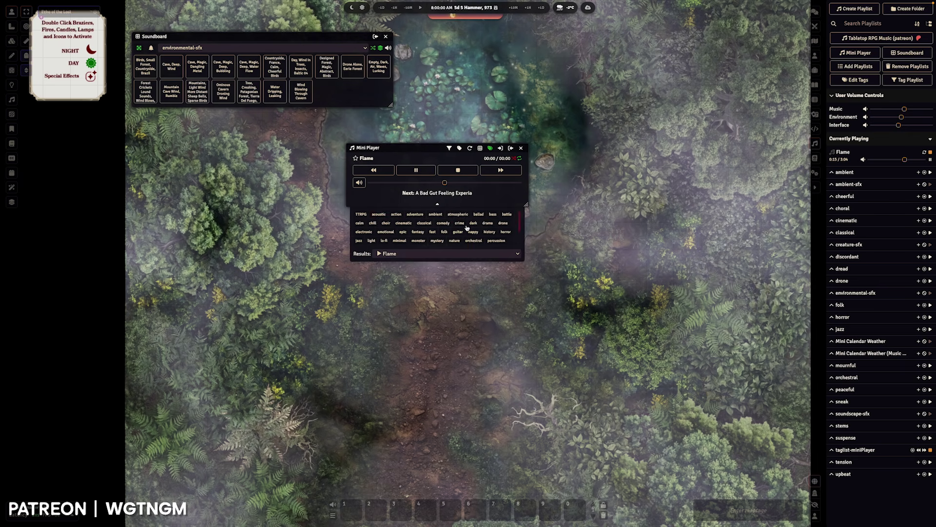
- Filter the tracks by ambient while excluding mystery, view the matching tracks, and clear both tags
click(409, 214)
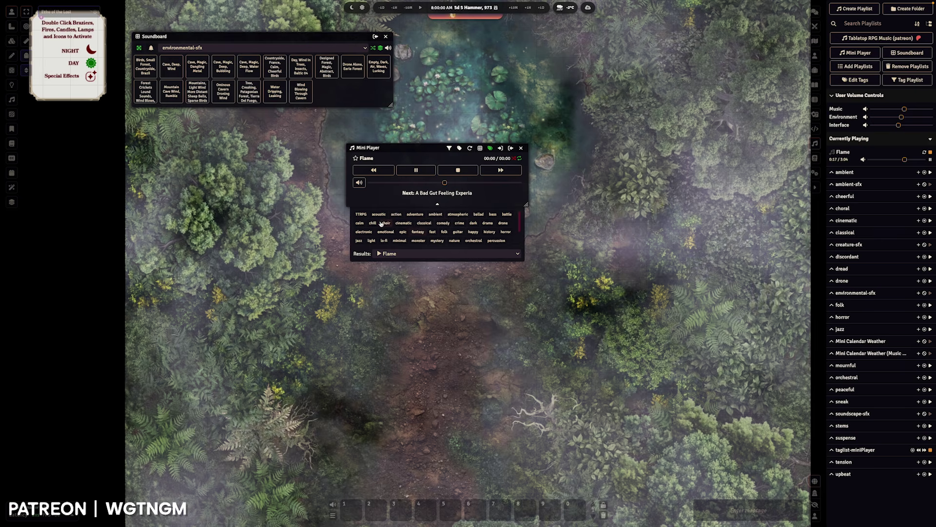
click(433, 215)
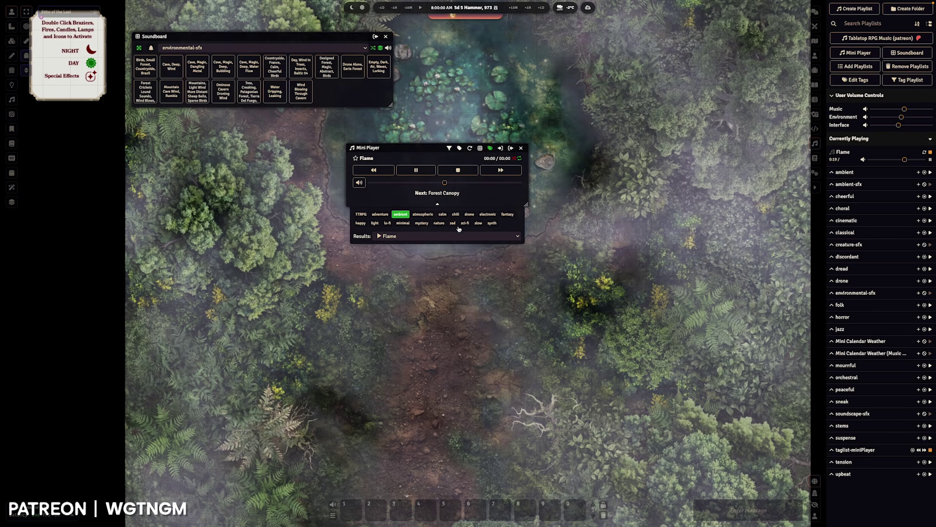
right_click(422, 224)
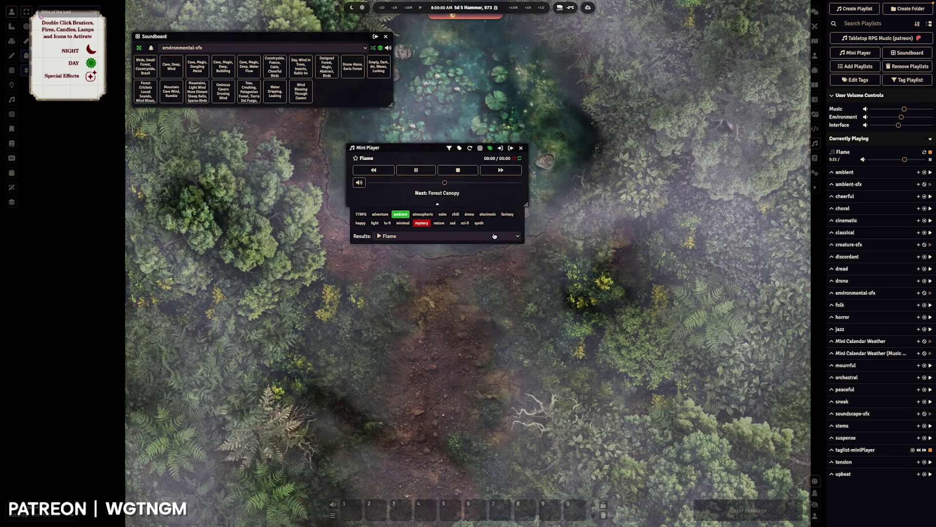
click(419, 236)
click(356, 210)
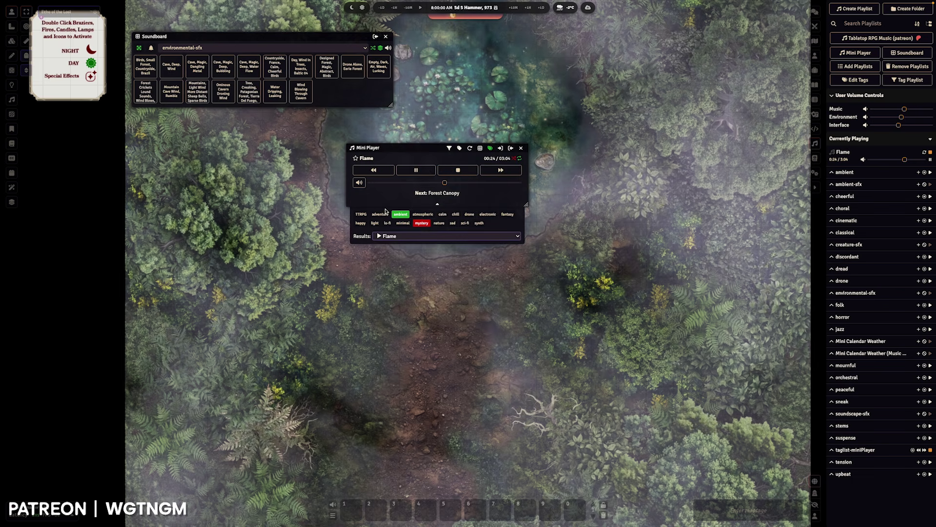
click(421, 223)
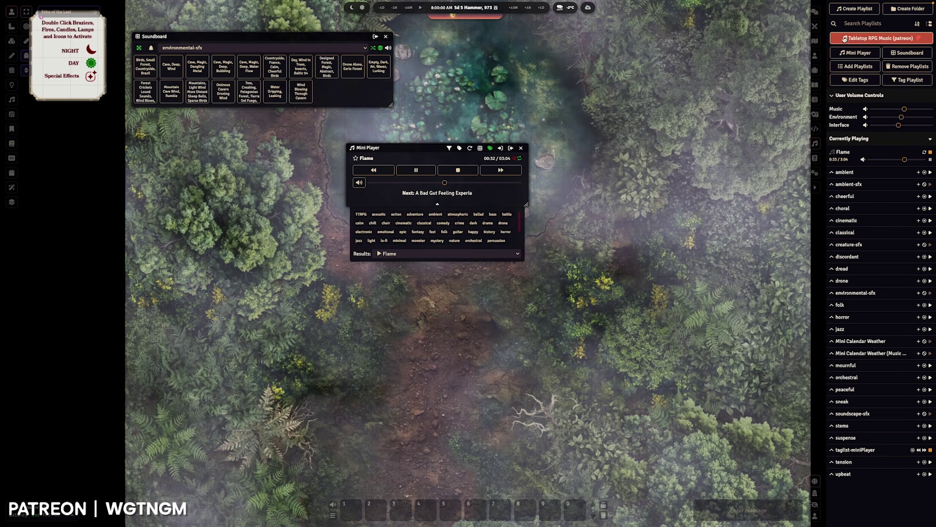
- Filter the Mini Player tracks by the TTRPG, standard and atmosphere tags
click(362, 215)
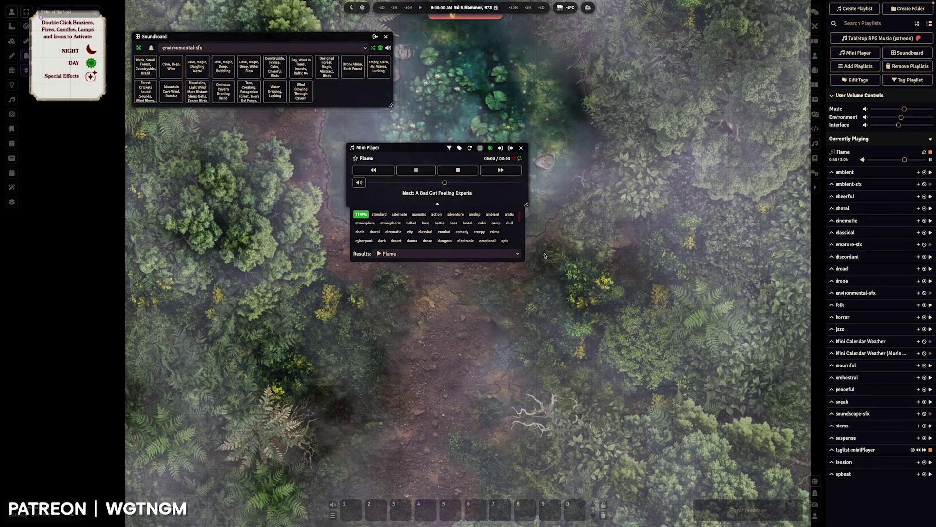
click(379, 214)
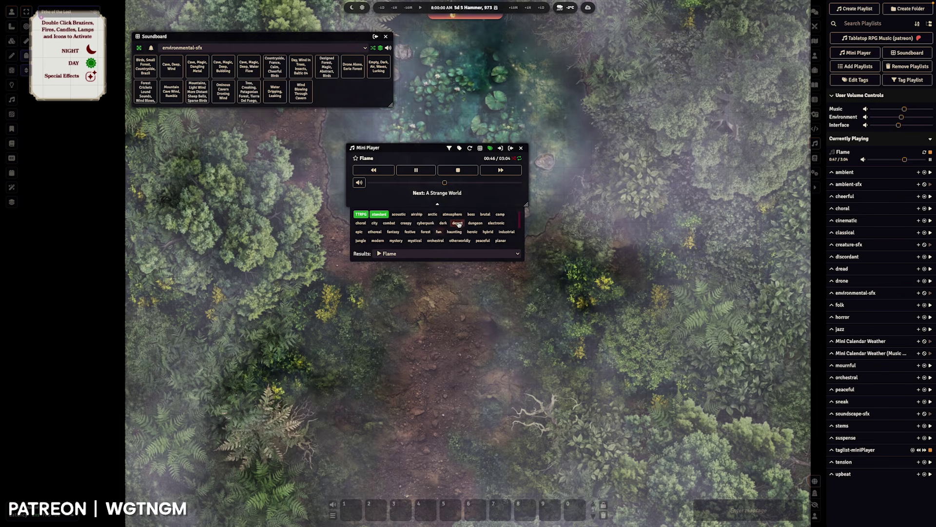
click(452, 214)
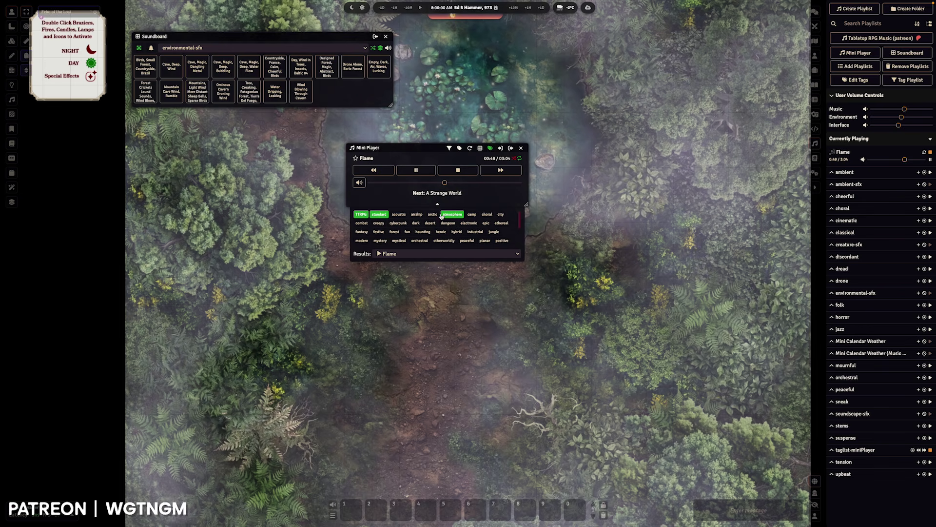
- Choose Atmosphere 4 from the matching tracks, play it and halt playback
click(481, 255)
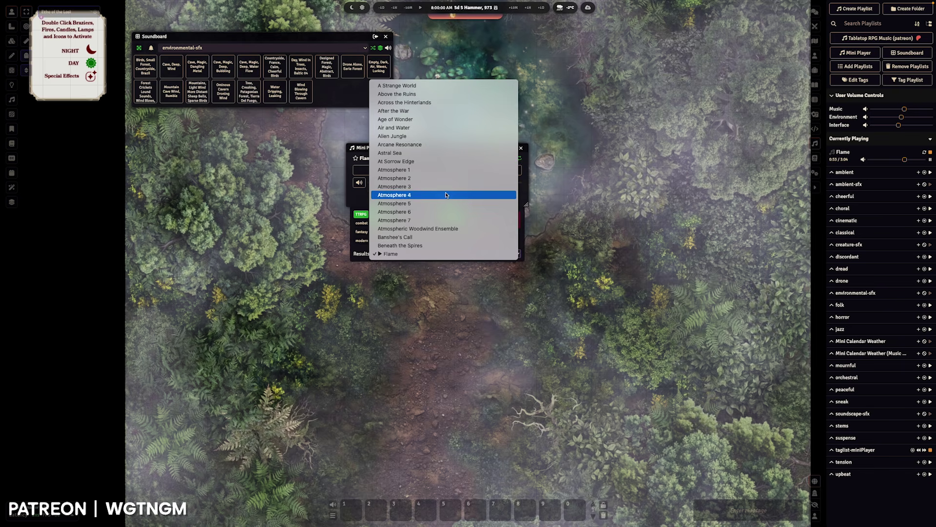
click(446, 194)
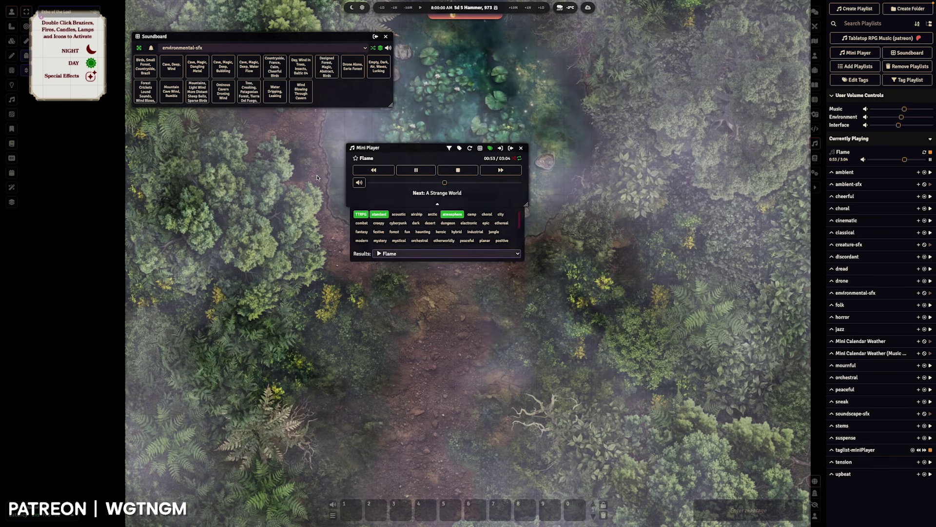
click(421, 170)
click(421, 170)
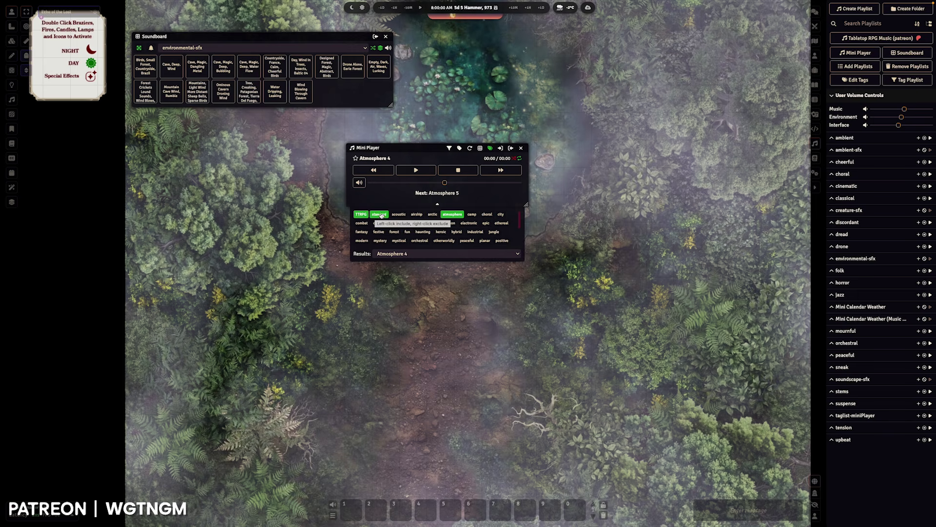
- Replace the atmosphere tag with creepy in the Mini Player filter and choose Dark Spaces from the matching tracks
right_click(417, 214)
right_click(397, 215)
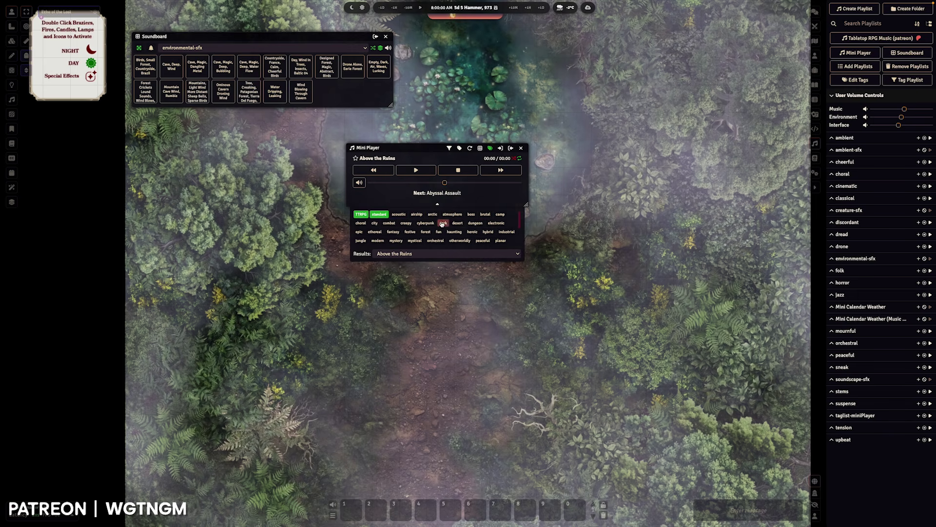
click(406, 222)
click(431, 254)
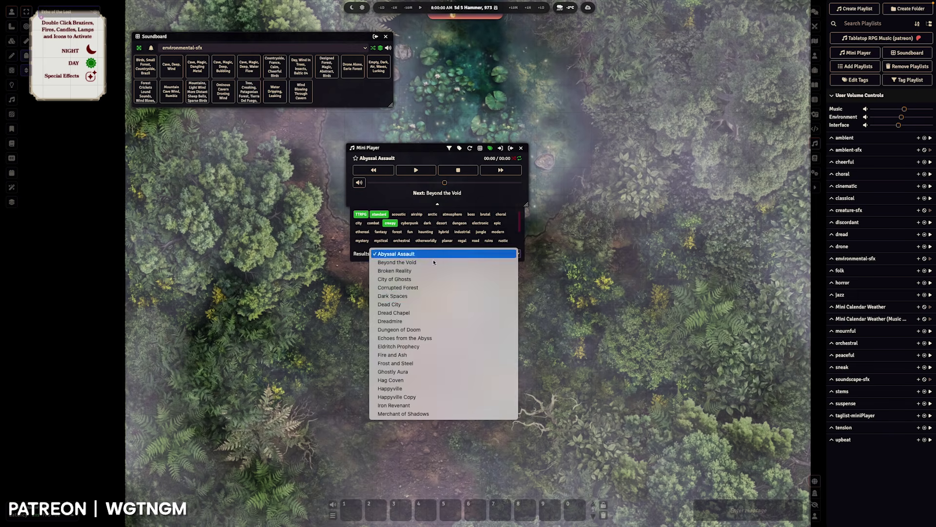
click(450, 296)
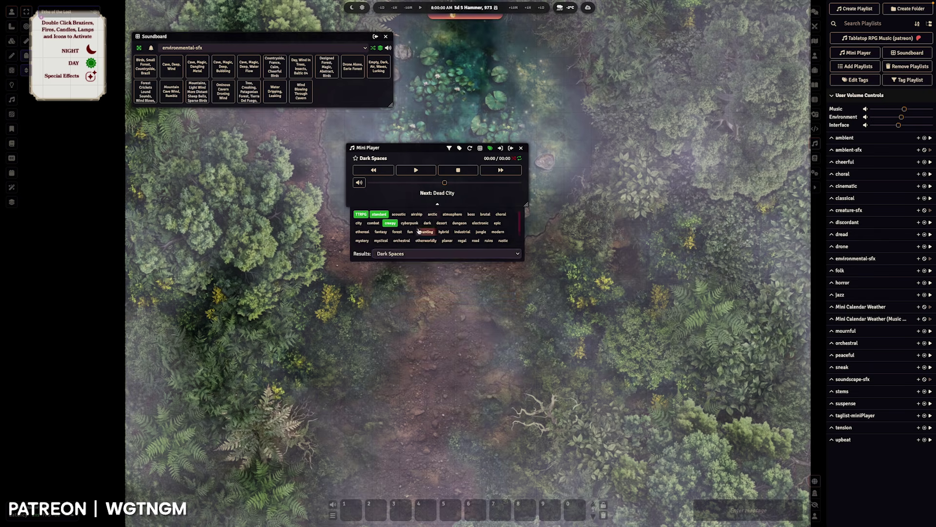
- Add the haunting tag to the TTRPG, standard and creepy filter and view the matching tracks
click(425, 231)
click(413, 254)
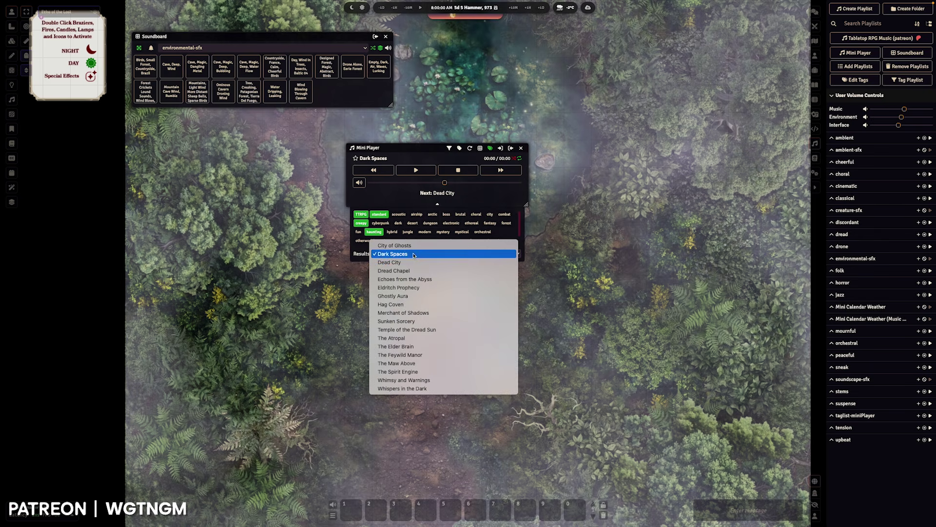
click(556, 264)
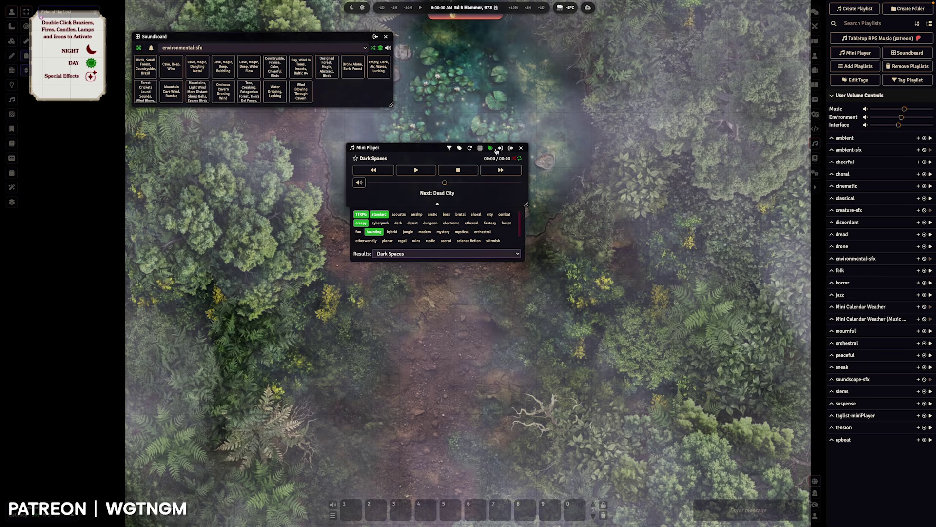
- Switch the Mini Player from tag filtering to playlist mode and view the available playlists, keeping taglist-miniPlayer selected
click(487, 160)
click(465, 218)
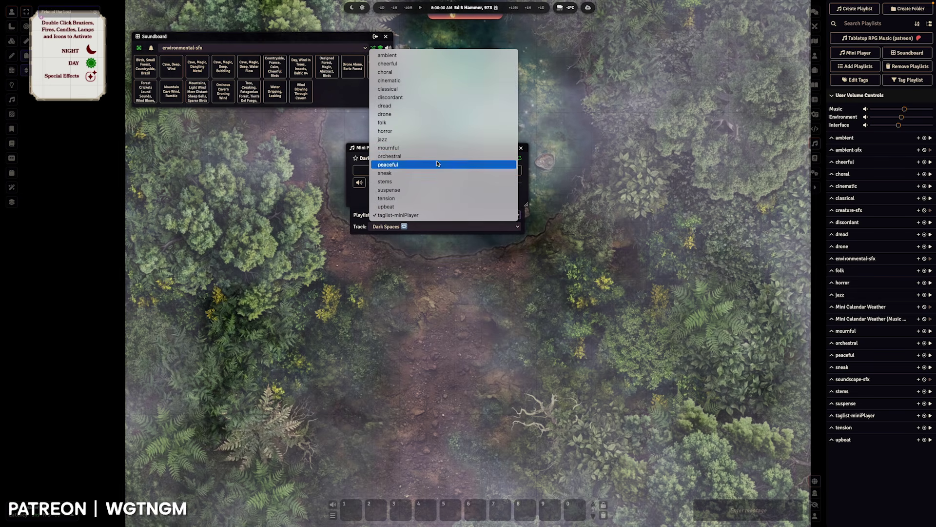
click(504, 236)
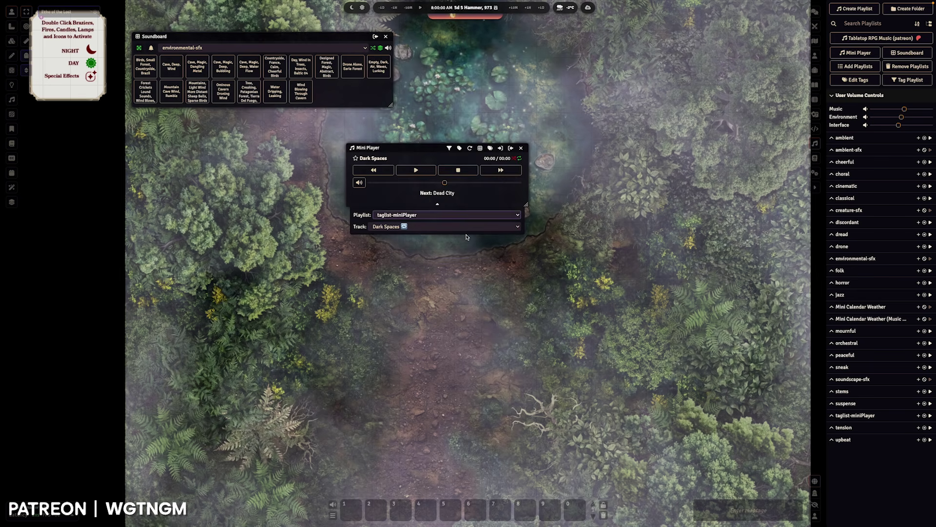
- Arrange the Mini Player and the Soundboard side by side, with the Soundboard to the right
drag(430, 147, 232, 167)
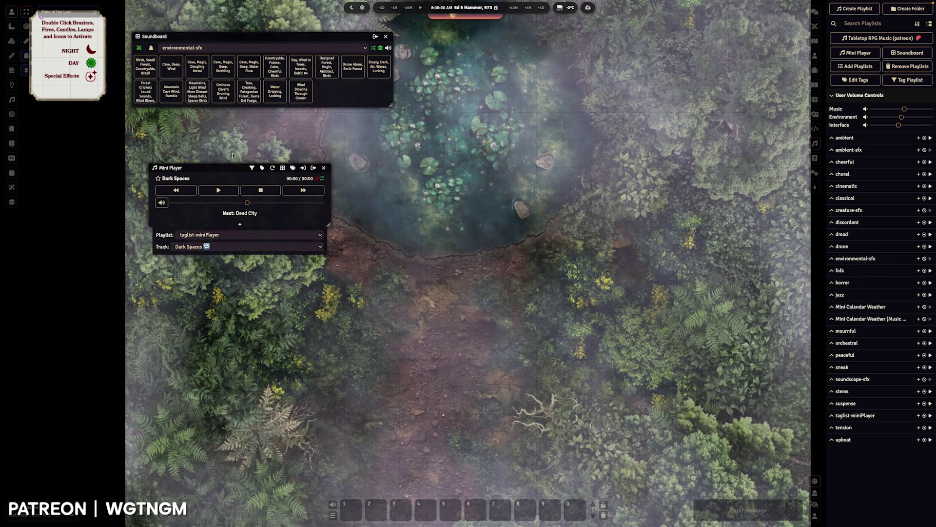
drag(276, 38, 498, 167)
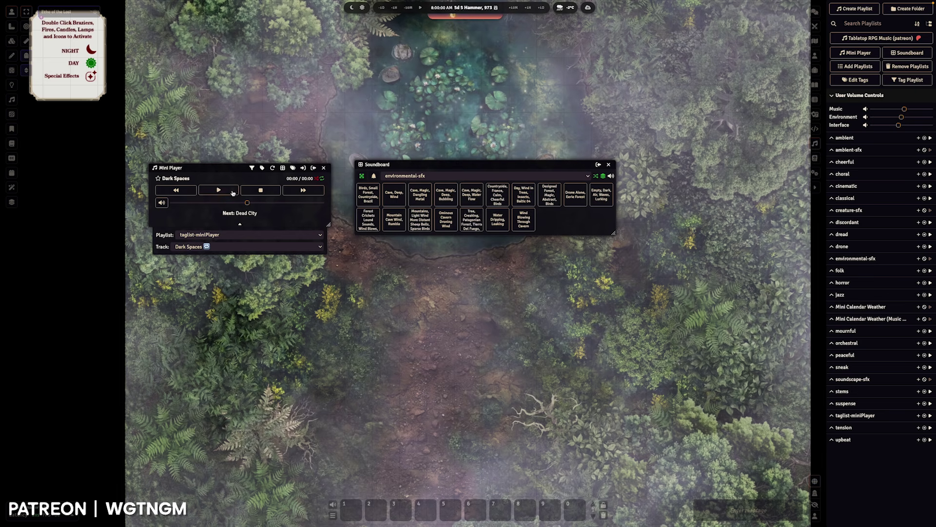
- Return the Mini Player to tag filtering, clear the current tags, and filter the tracks by classical
click(294, 170)
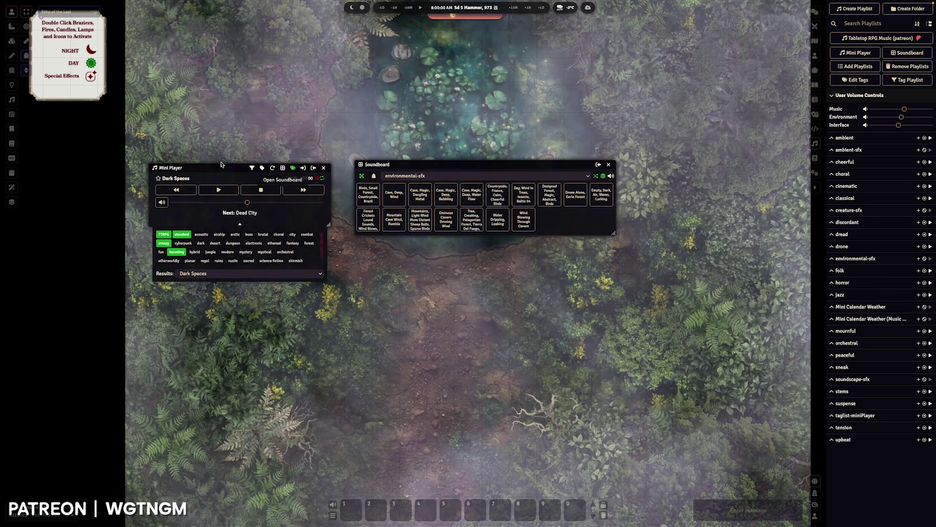
click(167, 234)
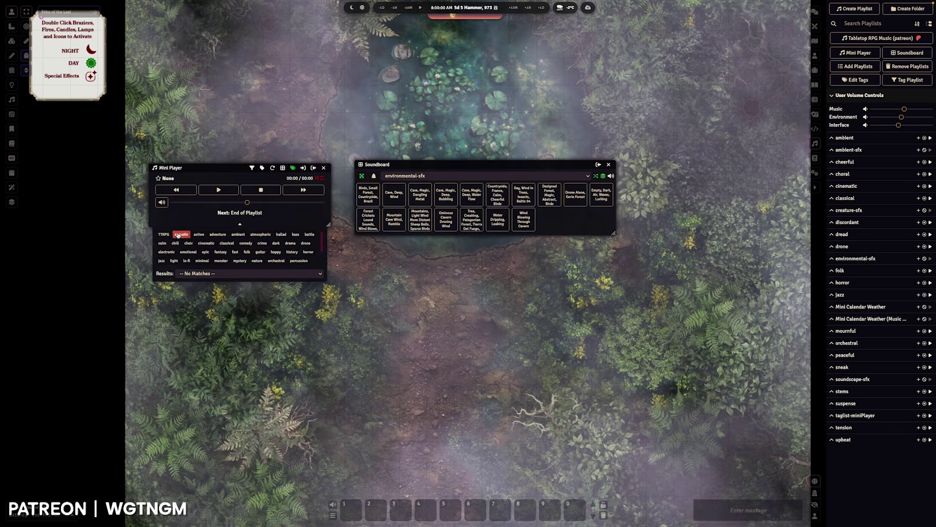
click(229, 244)
click(231, 244)
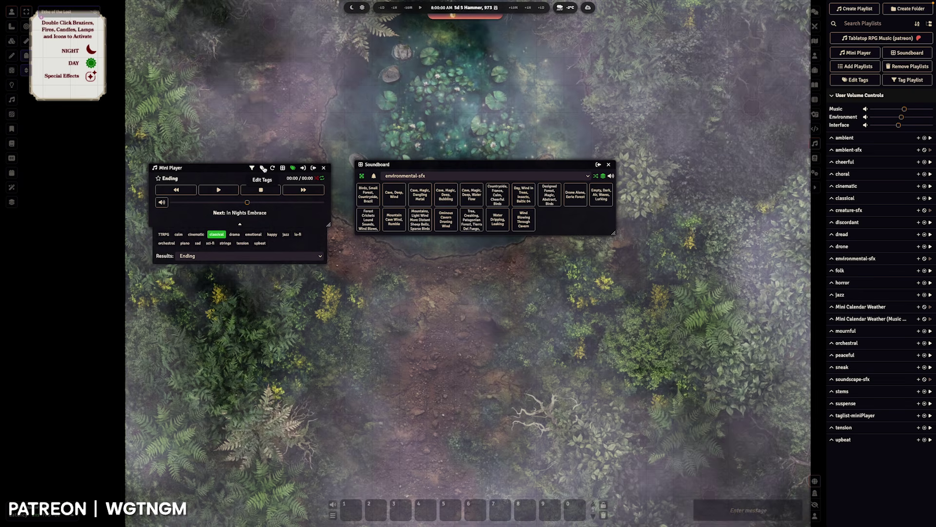
- Open the track tag editor from the Mini Player, look through the tracks and their tags, and close the editor
click(263, 168)
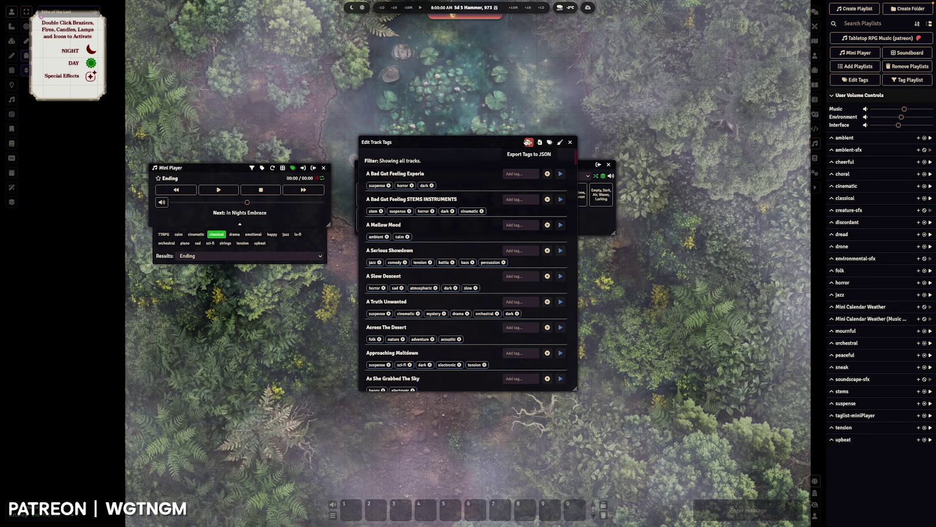
drag(405, 141, 418, 110)
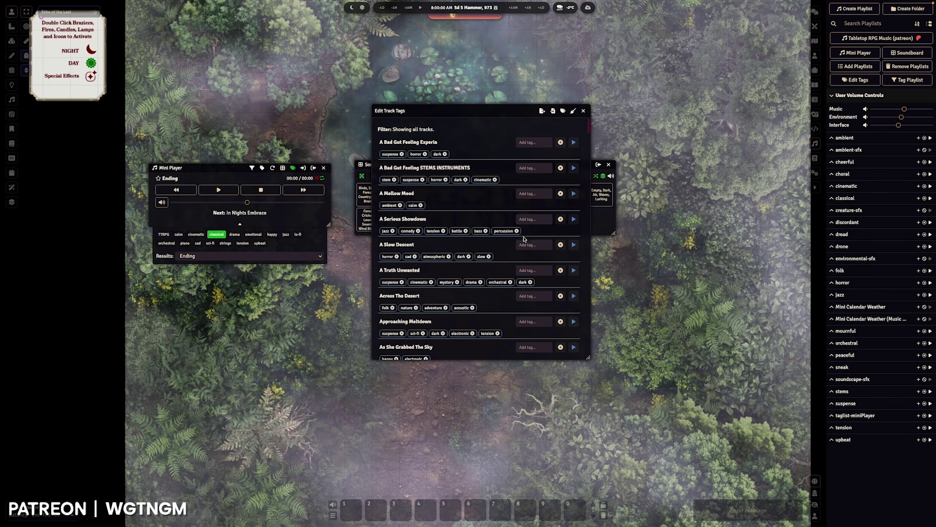
scroll(528, 171, down, 10)
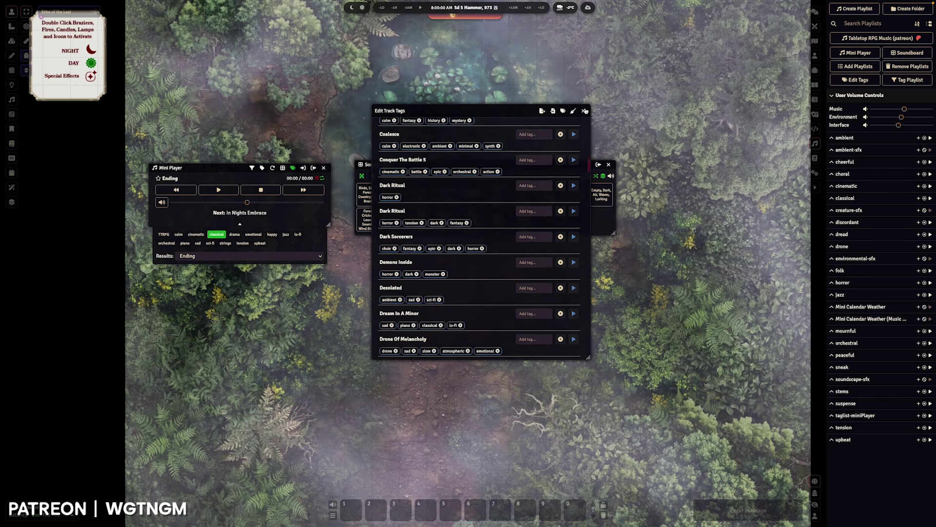
click(586, 111)
- Move the Mini Player directly beneath the Soundboard
drag(219, 169, 430, 252)
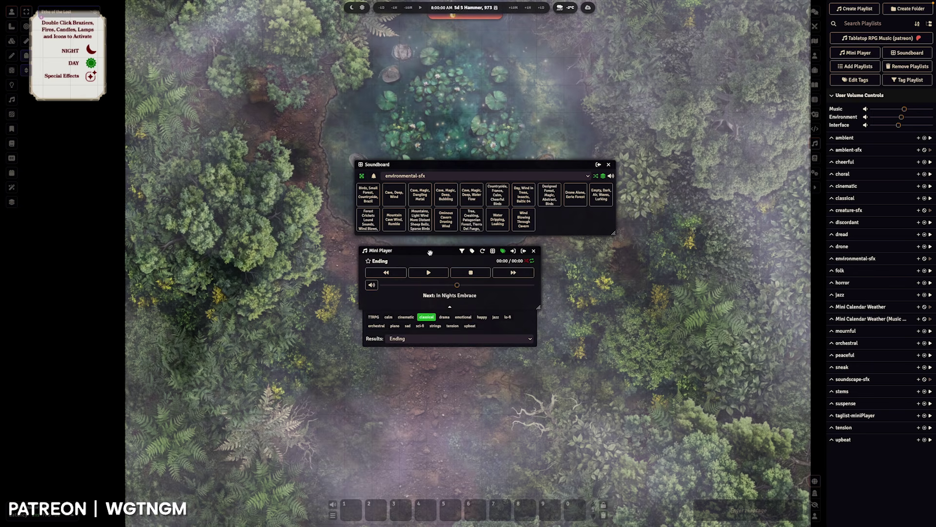